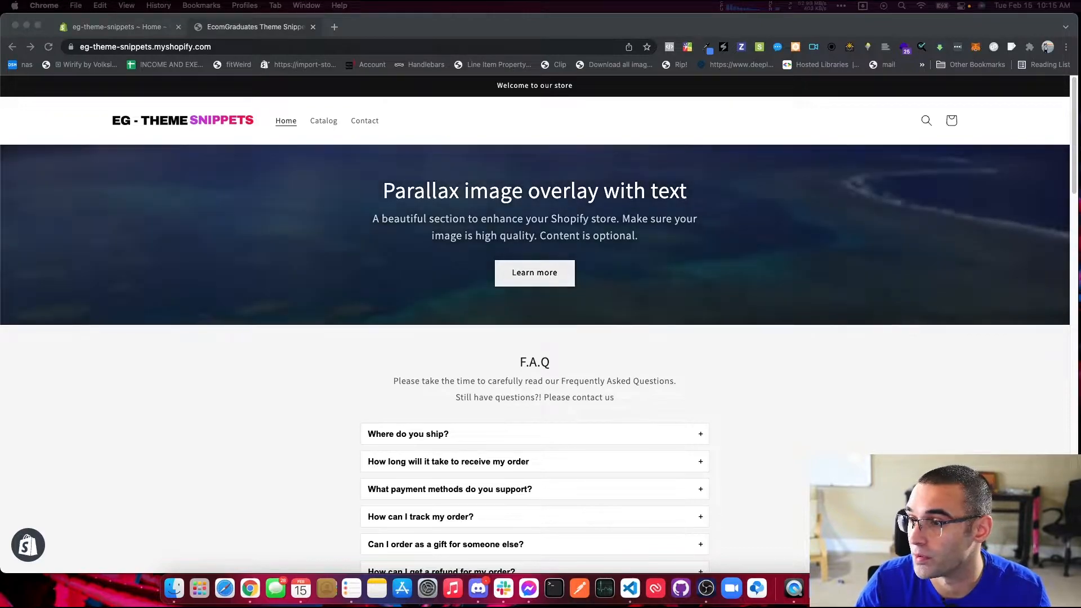
# - Switch to Visual Studio Code and copy the entire EG Advanced Announcement Bar code from the untitled file
pyautogui.moveTo(1080, 112); pyautogui.dragTo(796, 110)
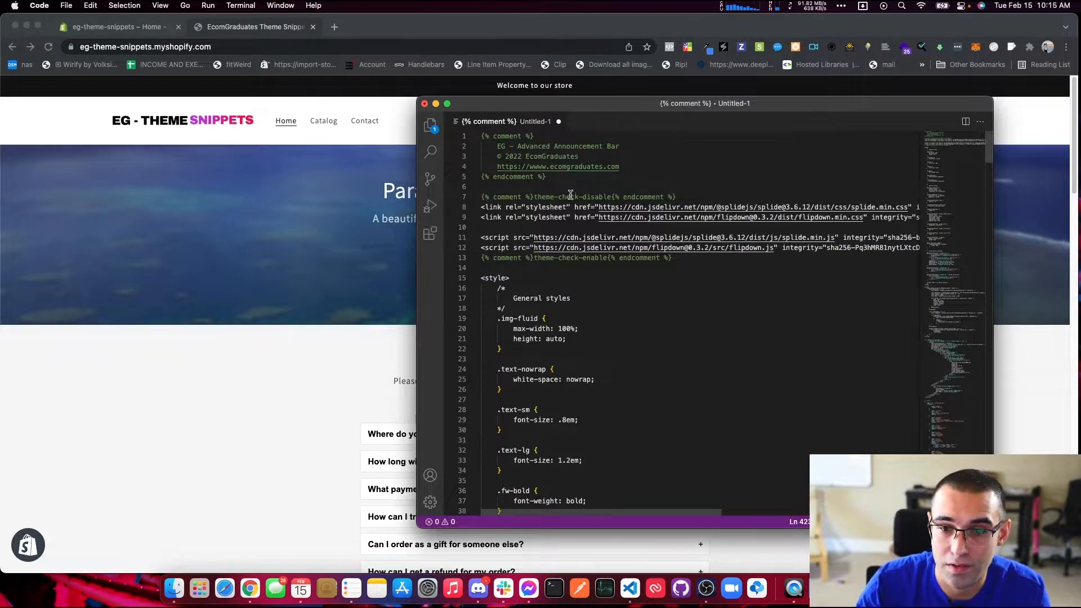
pyautogui.scroll(-5, 576, 191)
pyautogui.scroll(-15, 652, 234)
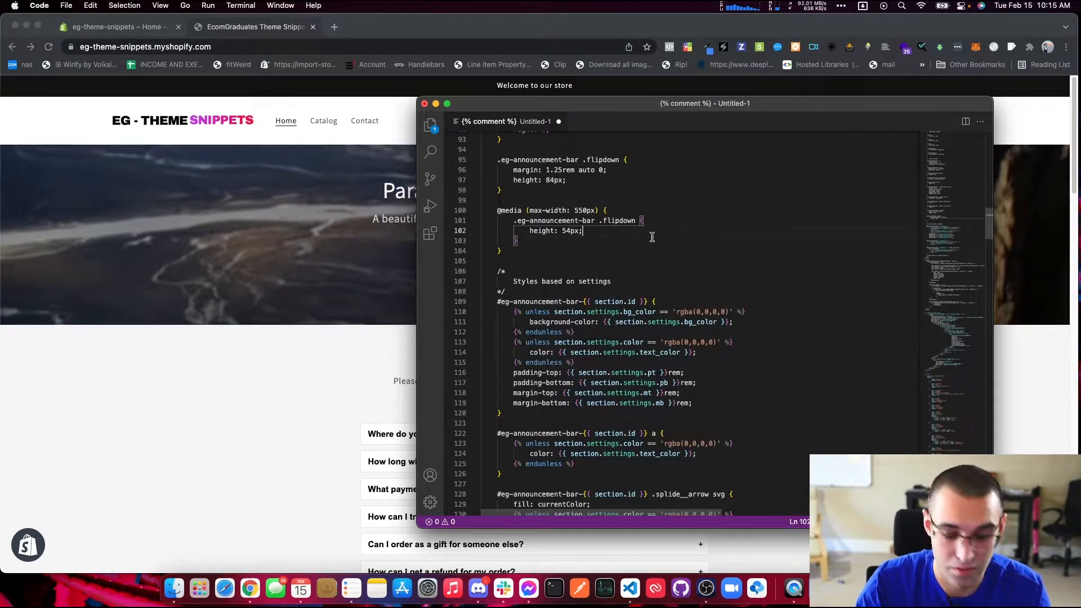
pyautogui.press('super+a')
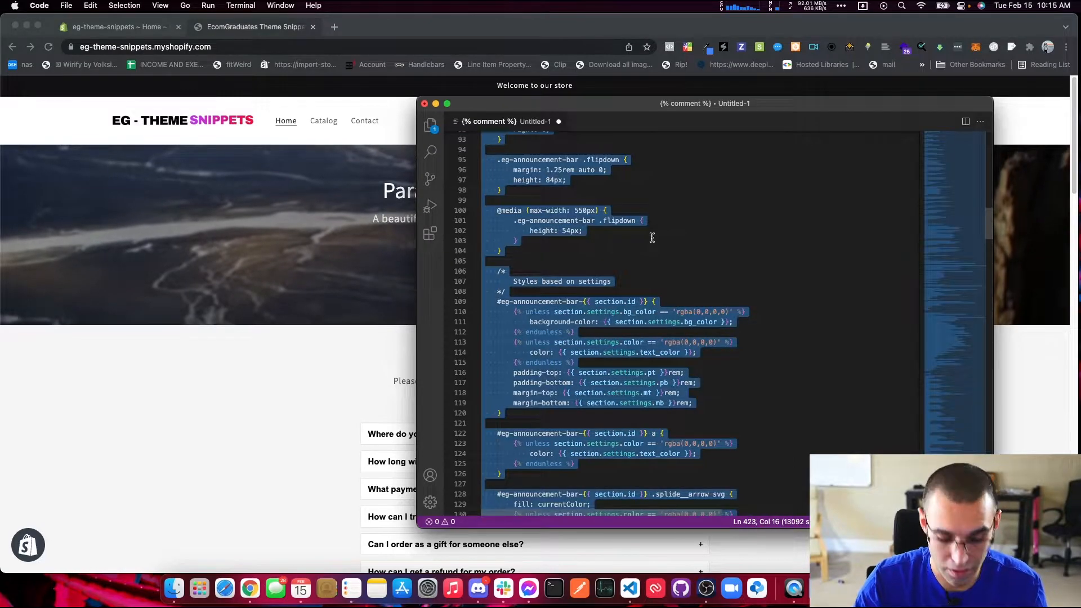
# - Switch to the Shopify admin in Chrome and open the code editor for the Dawn With EG Snippets theme
pyautogui.click(138, 28)
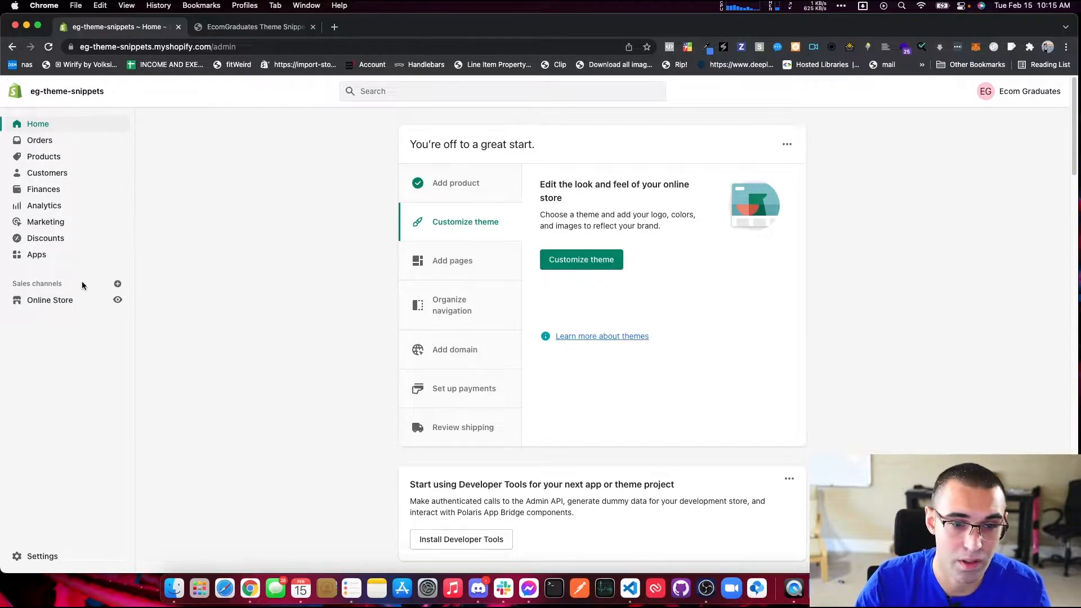
pyautogui.click(73, 300)
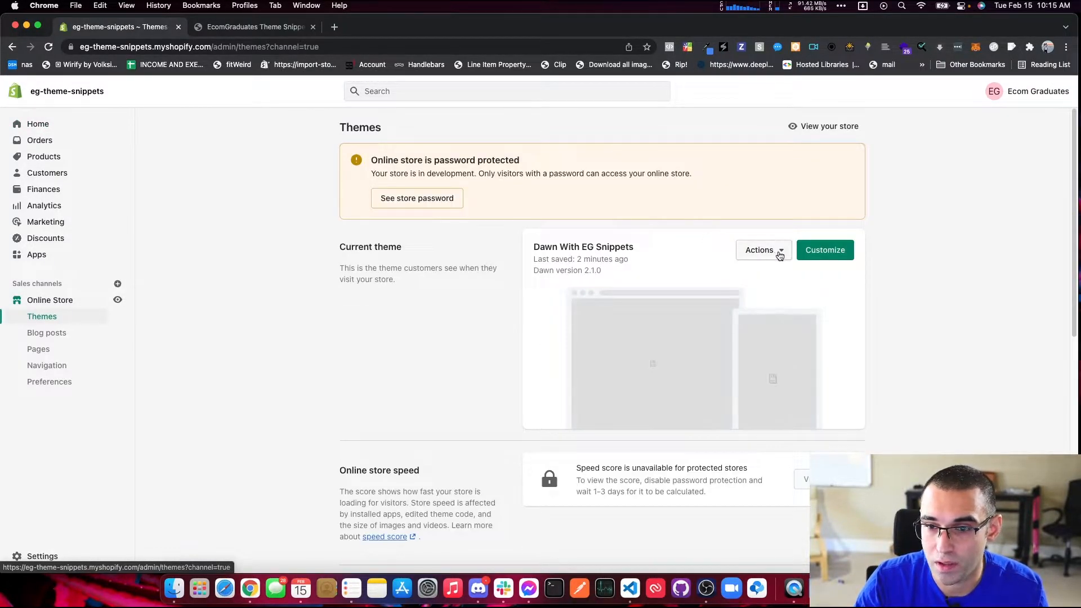
pyautogui.click(776, 251)
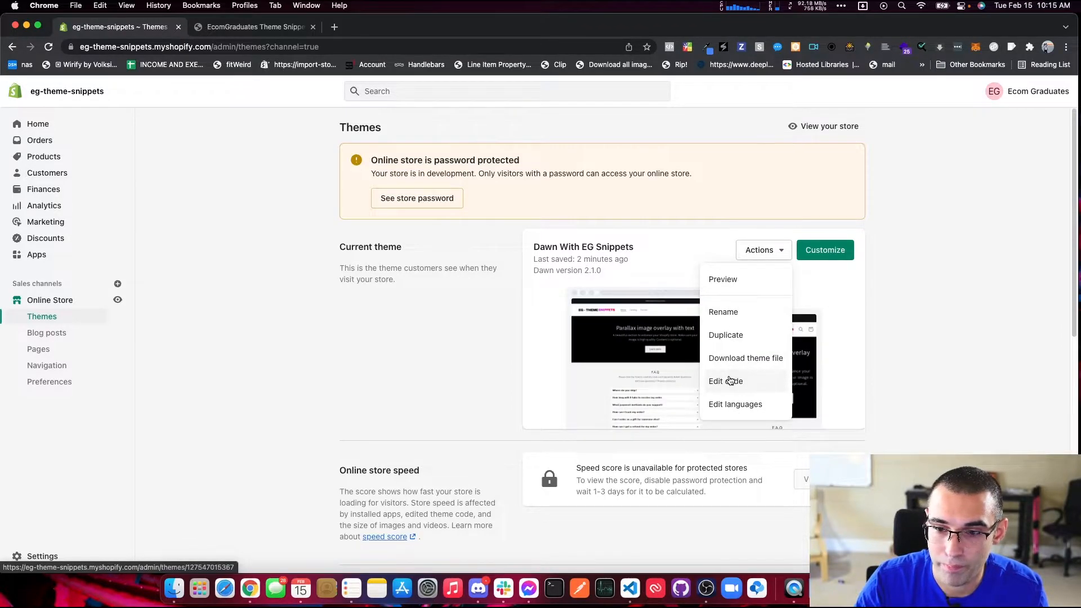
pyautogui.click(728, 380)
pyautogui.scroll(-3, 203, 262)
pyautogui.scroll(3, 185, 256)
# - Create a new theme section named eg-bar
pyautogui.click(176, 256)
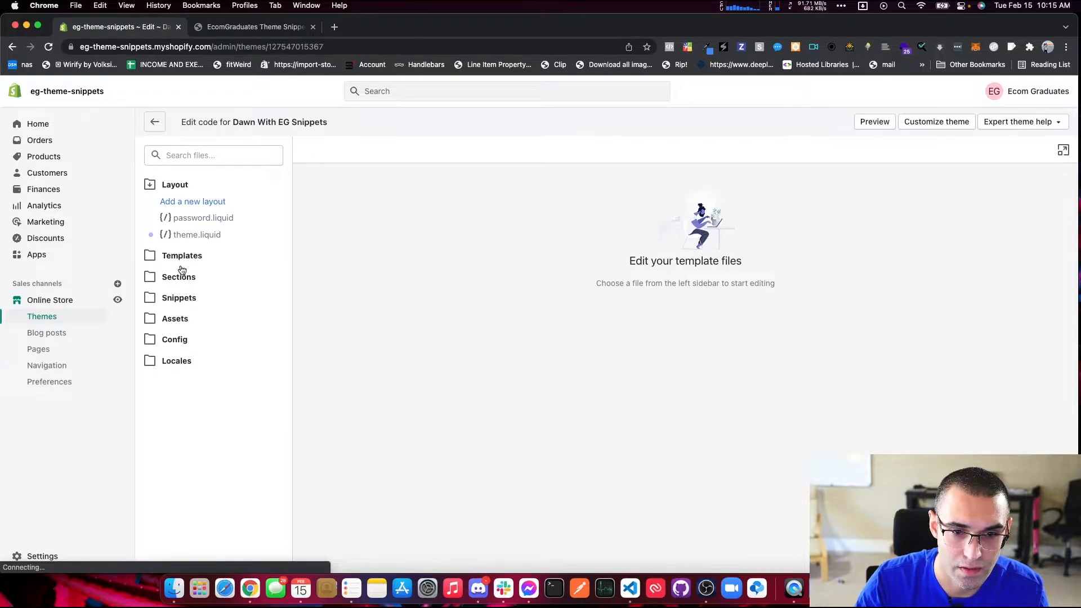
pyautogui.click(179, 278)
pyautogui.click(189, 294)
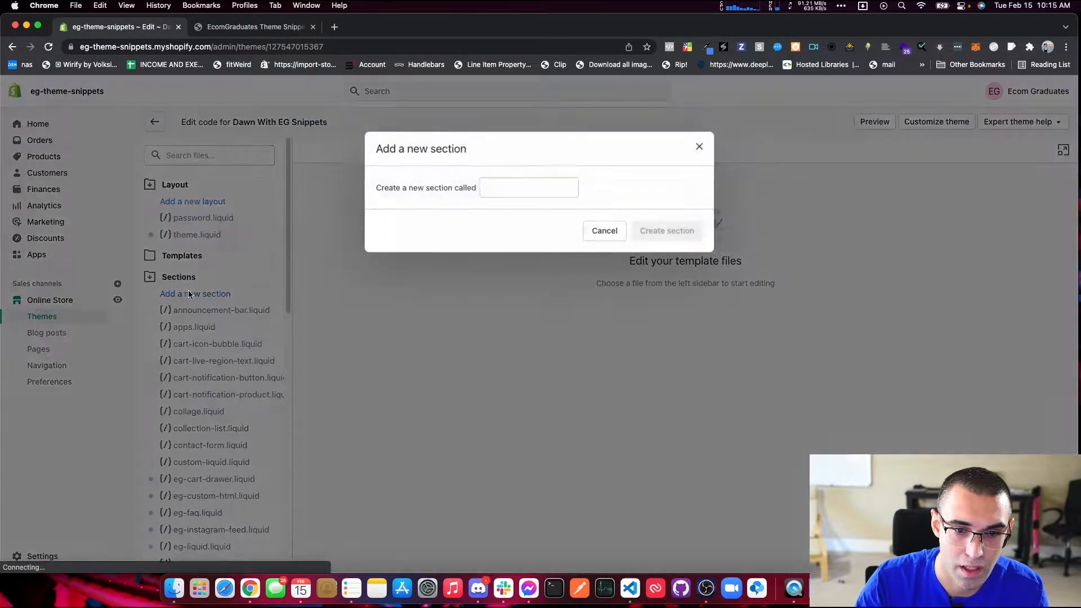
pyautogui.write('eg-bar.')
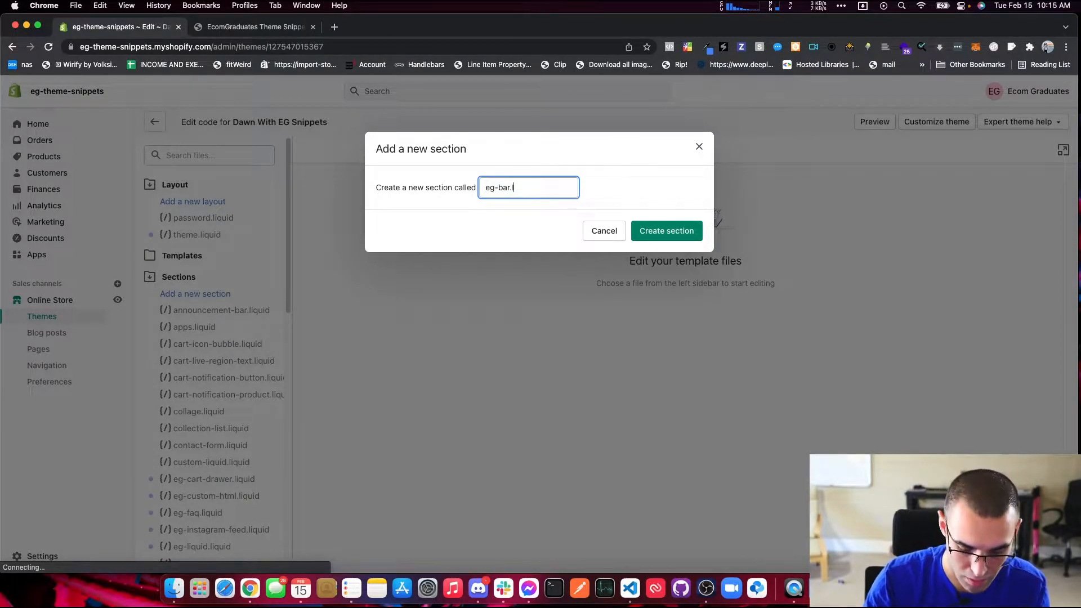
pyautogui.write('li')
pyautogui.press('BackSpace')
pyautogui.press('BackSpace')
pyautogui.press('BackSpace')
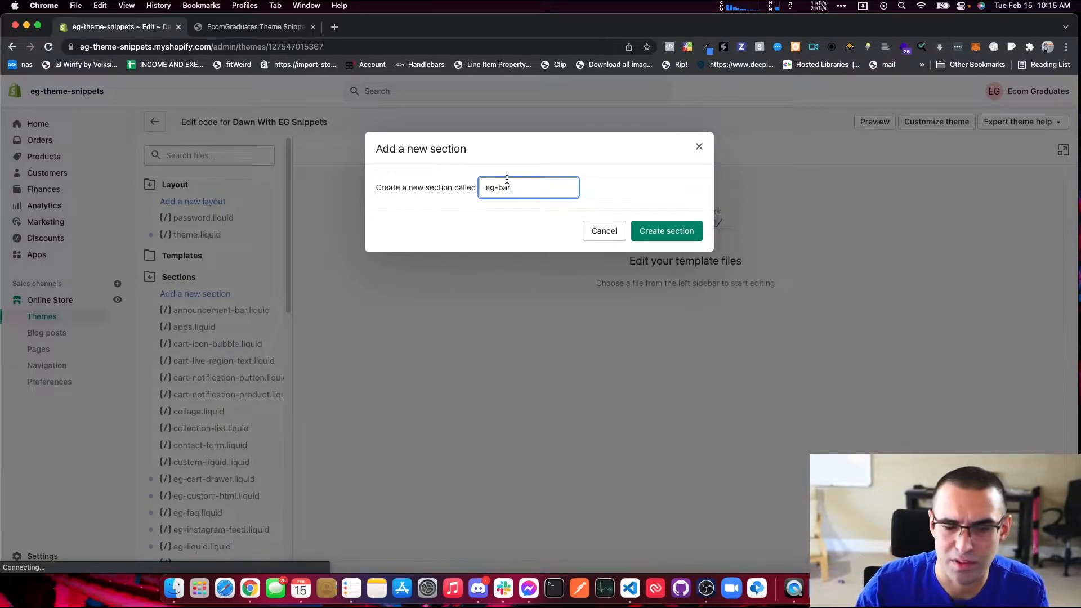
pyautogui.click(662, 227)
# - Replace the default contents of eg-bar.liquid with all the announcement bar code from Visual Studio Code and save the file
pyautogui.click(448, 256)
pyautogui.press('super+a')
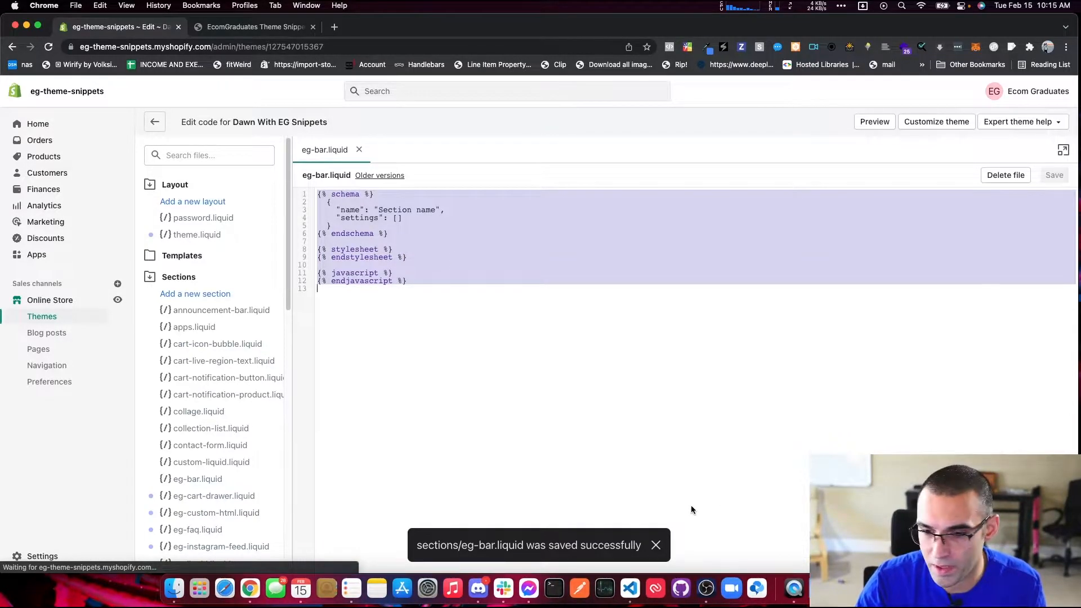
pyautogui.click(630, 588)
pyautogui.click(653, 332)
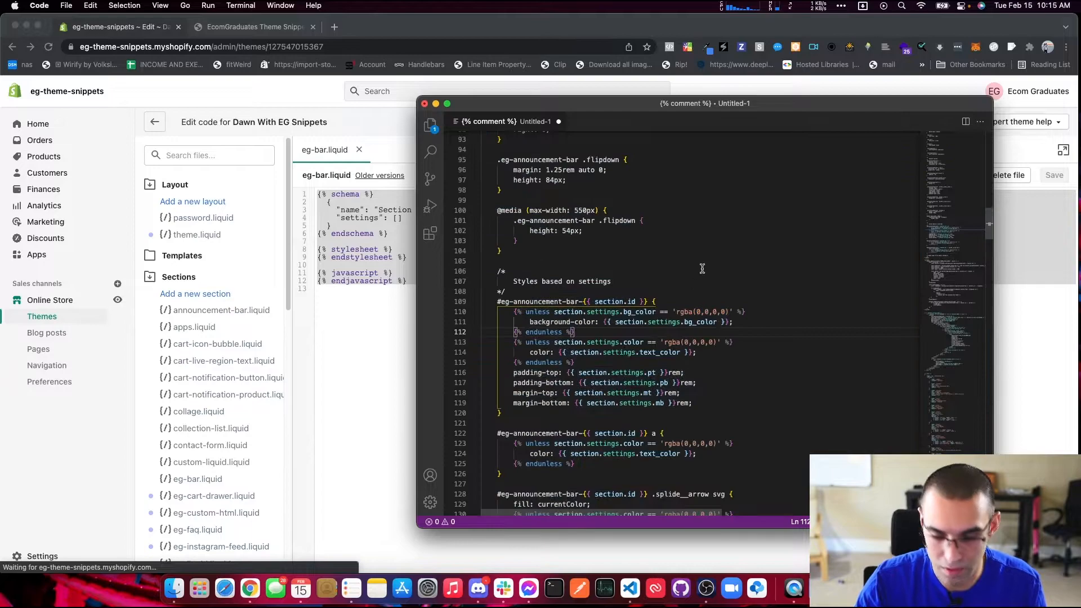
pyautogui.press('super+a')
pyautogui.click(359, 317)
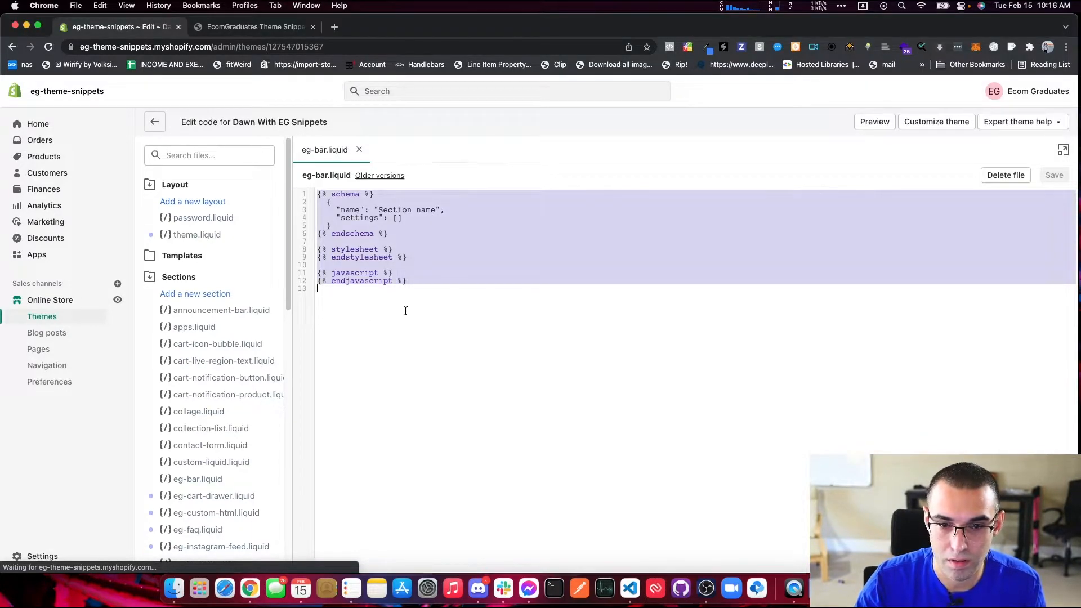
pyautogui.press('super+v')
pyautogui.click(1053, 175)
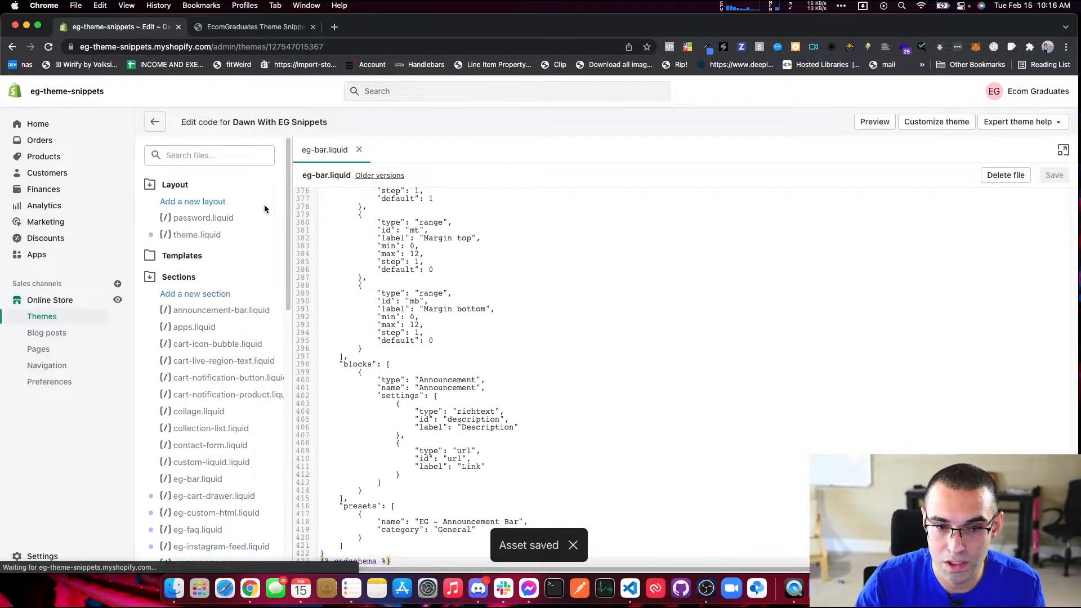
# - Open theme.liquid and copy the {% section 'announcement-bar' %} line in the body
pyautogui.click(209, 236)
pyautogui.scroll(-15, 452, 310)
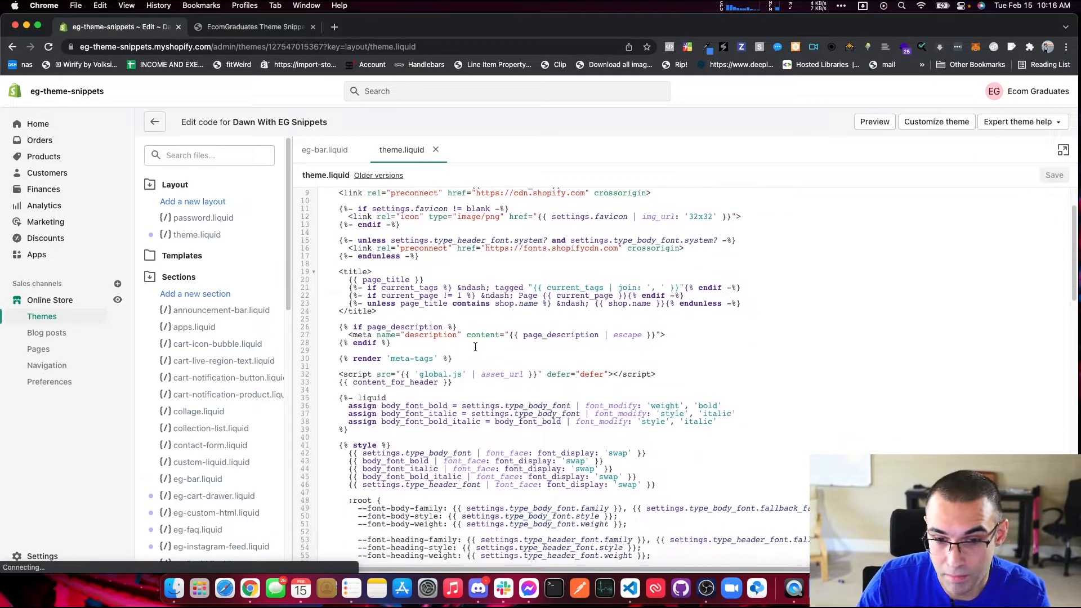
pyautogui.scroll(-10, 475, 347)
pyautogui.scroll(20, 485, 342)
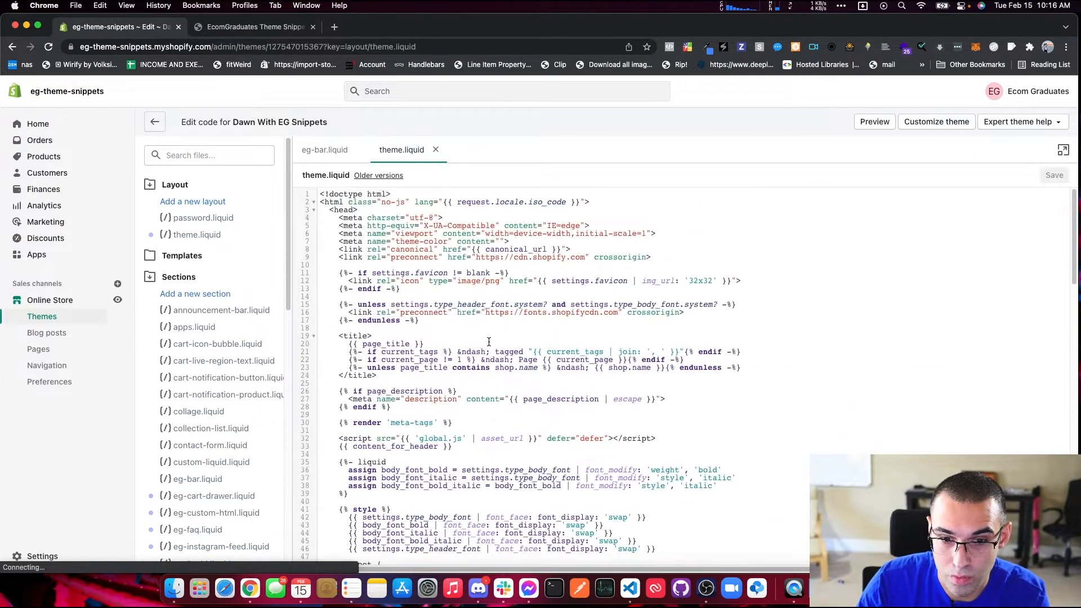
pyautogui.scroll(-5, 461, 375)
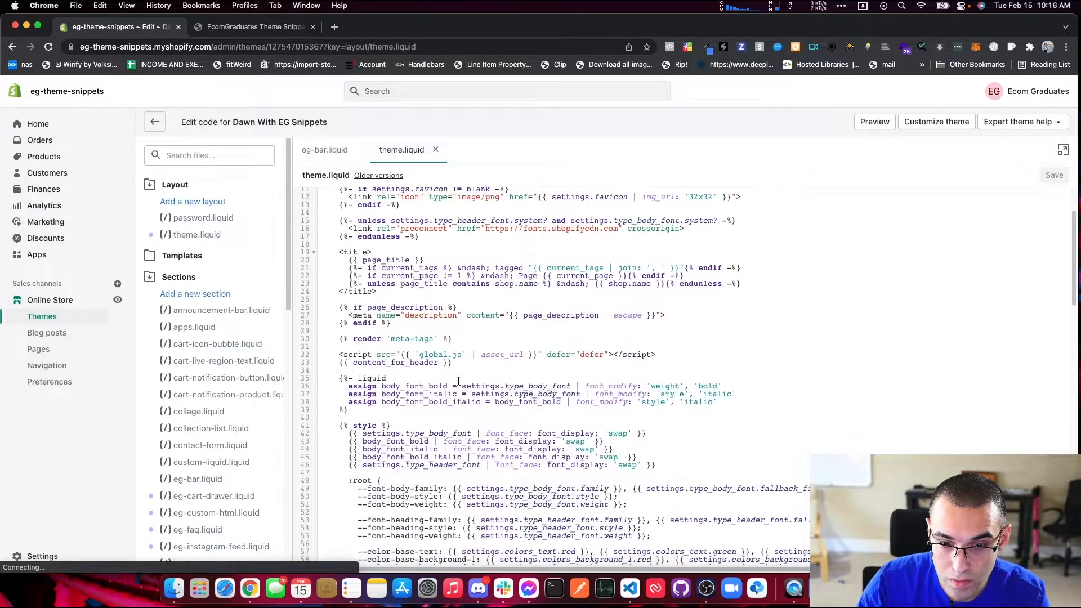
pyautogui.scroll(5, 459, 360)
pyautogui.scroll(-15, 454, 351)
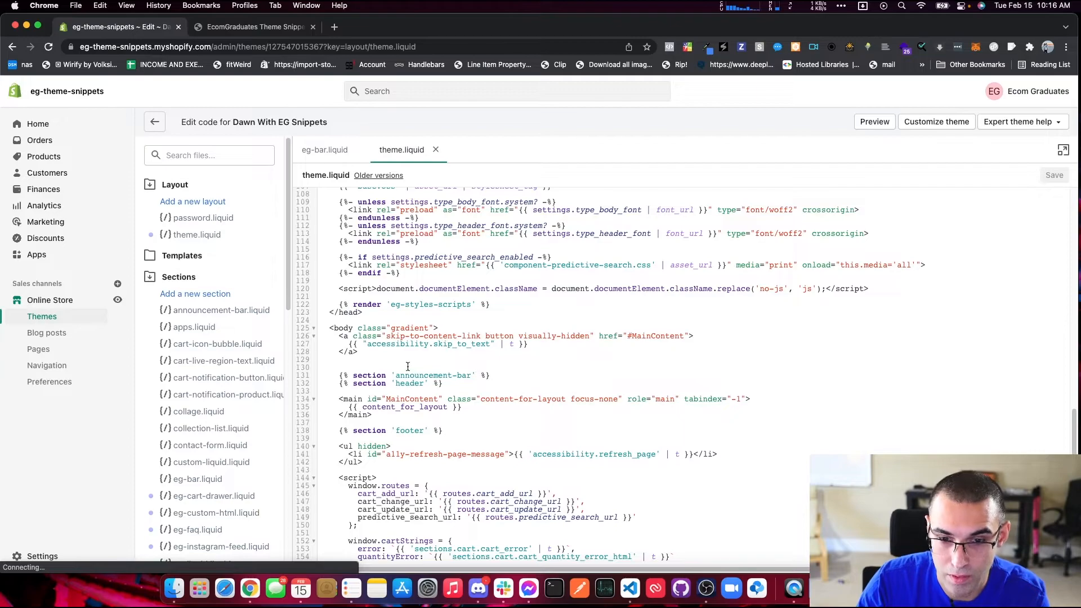
pyautogui.moveTo(491, 375); pyautogui.dragTo(340, 375)
pyautogui.press('super+c')
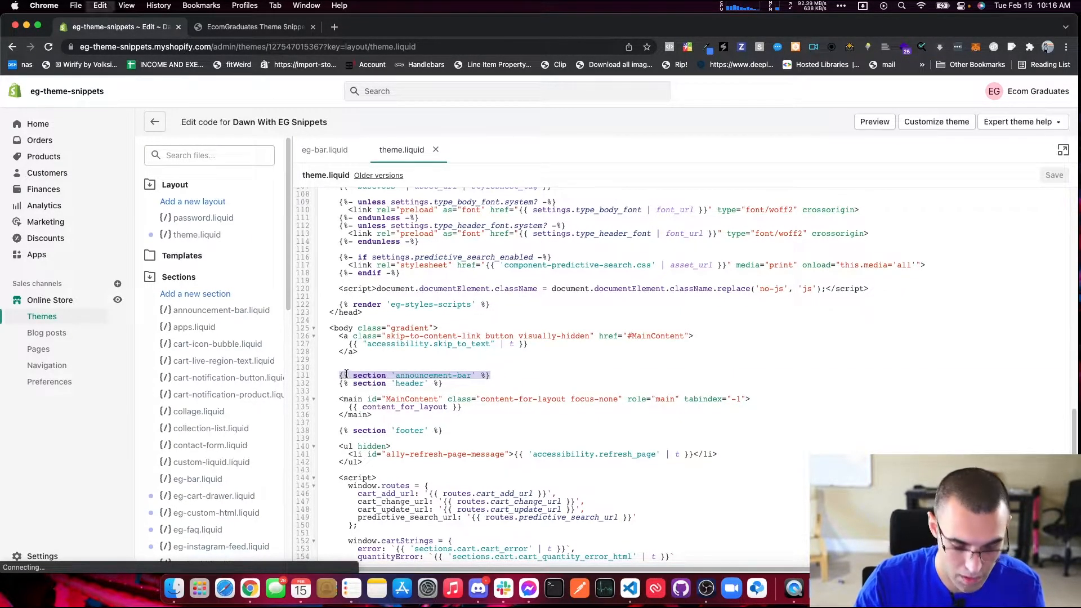
# - Insert the line {% section 'eg-bar' %} directly above the announcement-bar section in theme.liquid and save the file
pyautogui.click(398, 367)
pyautogui.press('super+v')
pyautogui.moveTo(396, 368); pyautogui.dragTo(476, 367)
pyautogui.press('BackSpace')
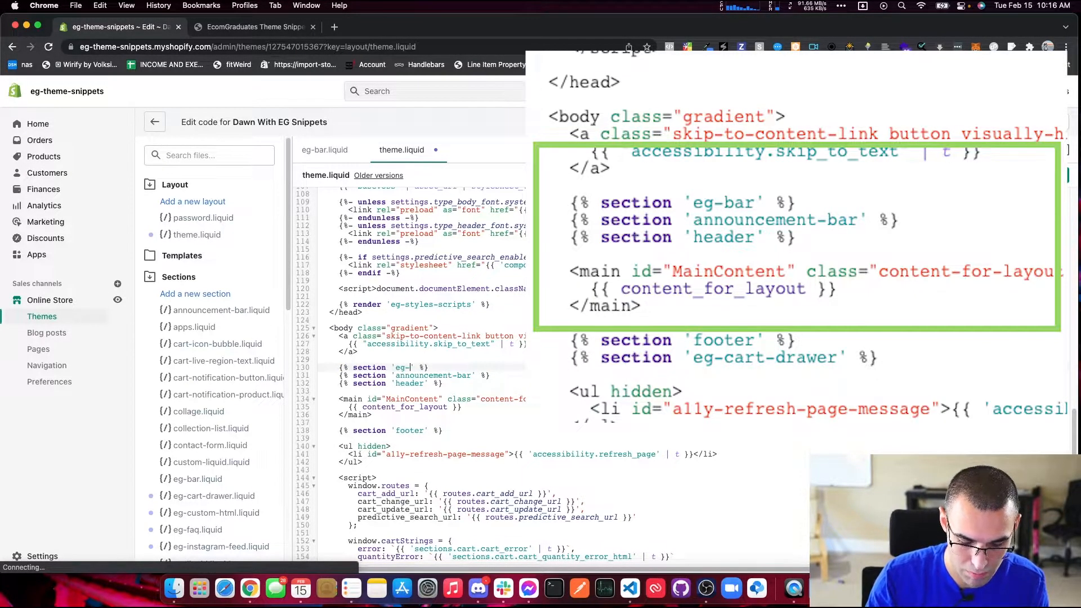
pyautogui.press('super+s')
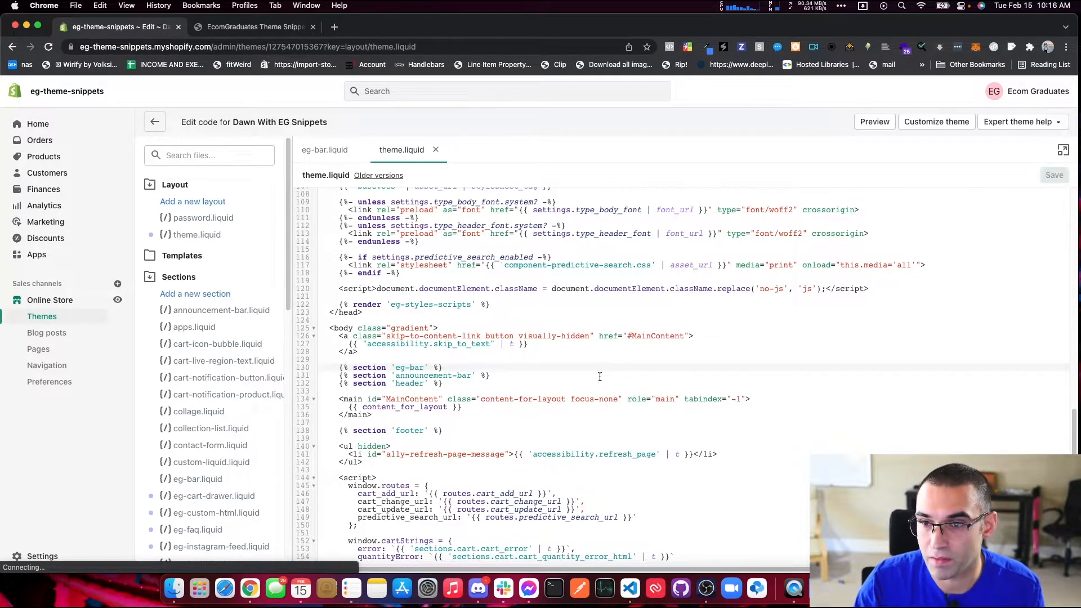
# - Reload the storefront home page and check the announcement area above the header
pyautogui.click(256, 26)
pyautogui.click(48, 47)
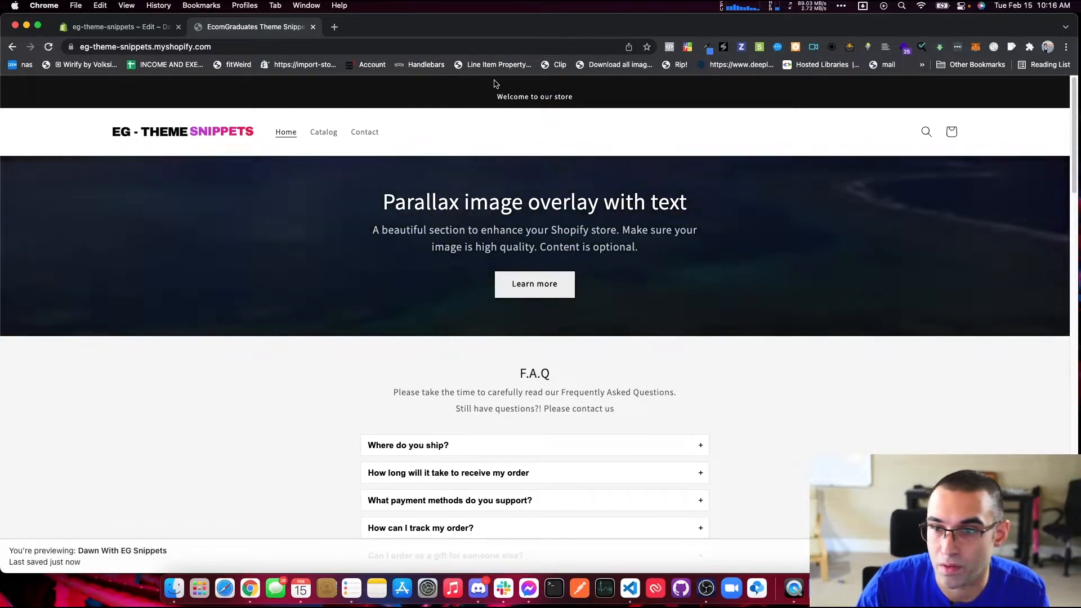
pyautogui.tripleClick(513, 101)
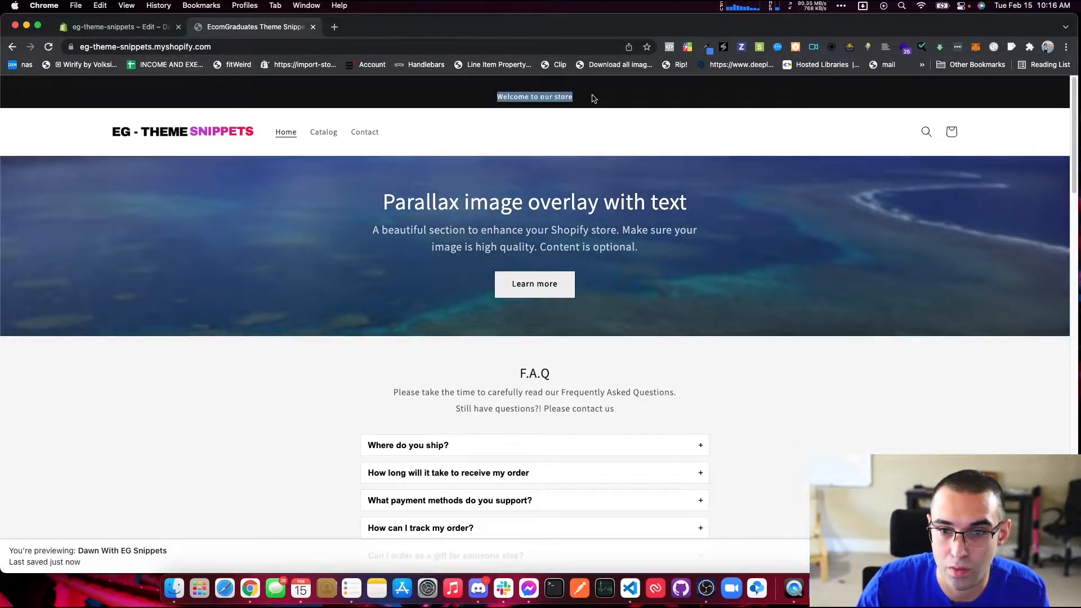
# - Open the theme customizer for Dawn With EG Snippets and dismiss the headphone notification
pyautogui.click(135, 30)
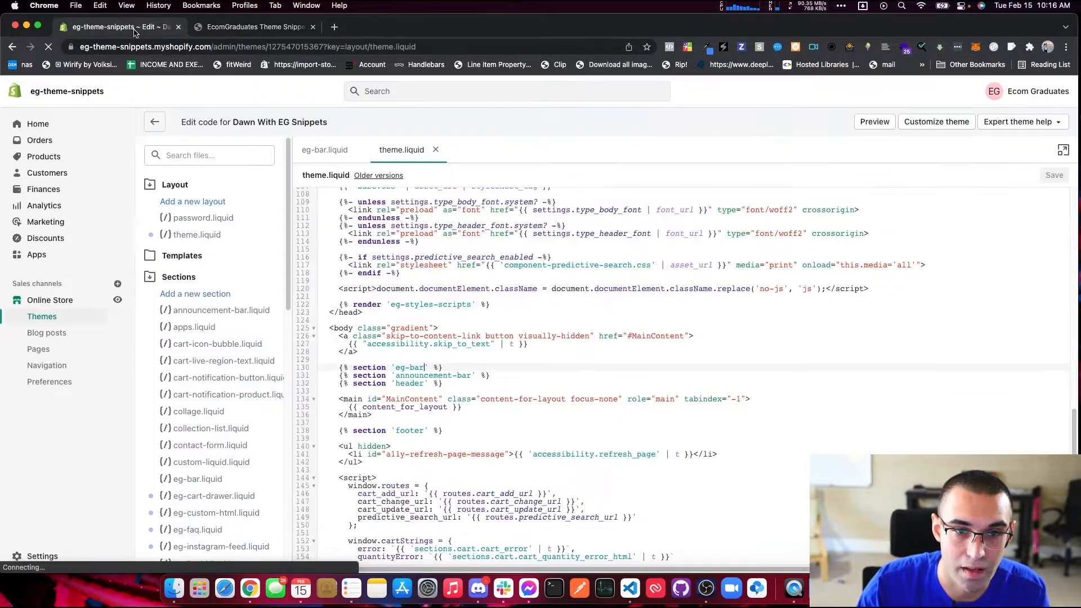
pyautogui.click(919, 125)
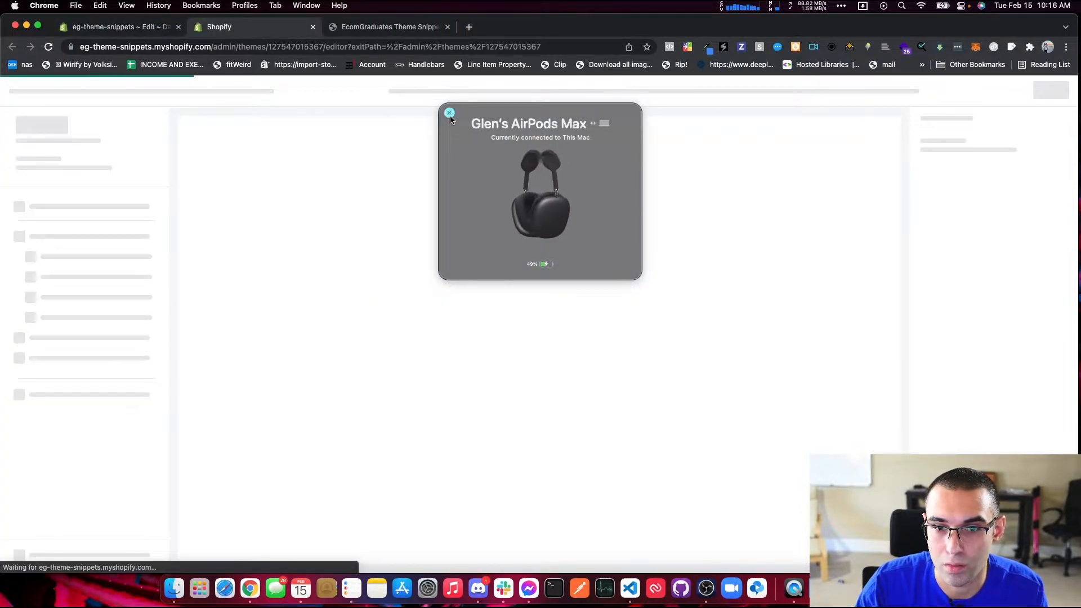
pyautogui.click(450, 112)
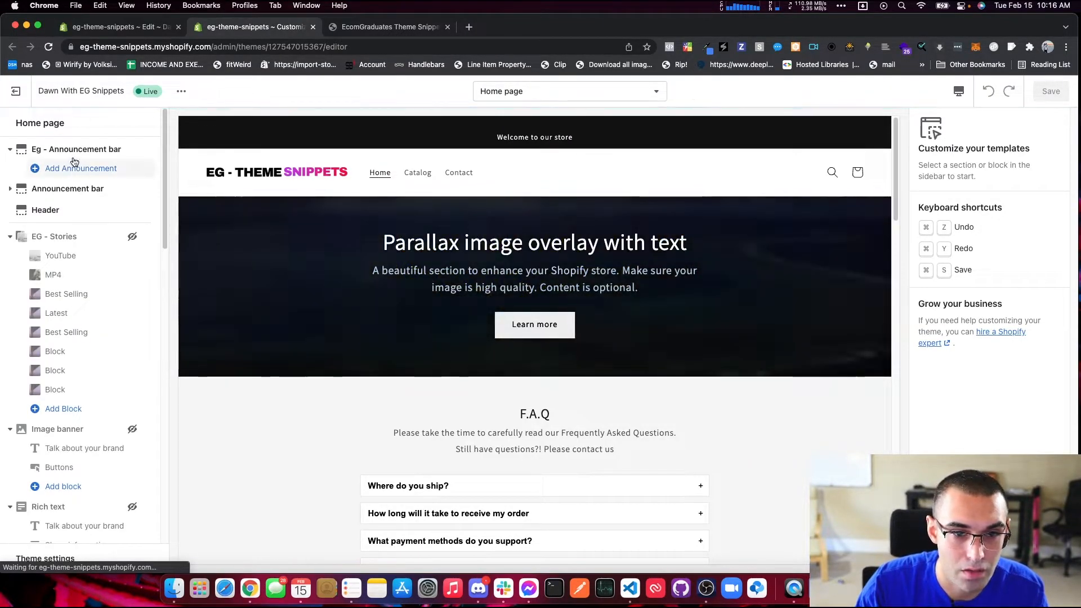
# - Remove the "Welcome to our store" block from the default Announcement bar section
pyautogui.click(62, 189)
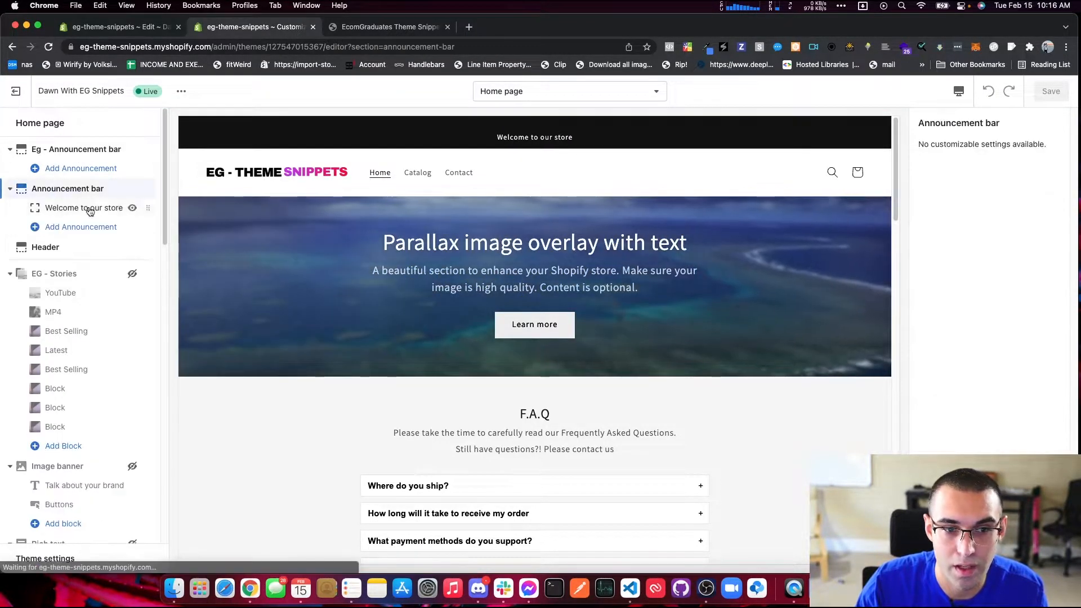
pyautogui.click(110, 212)
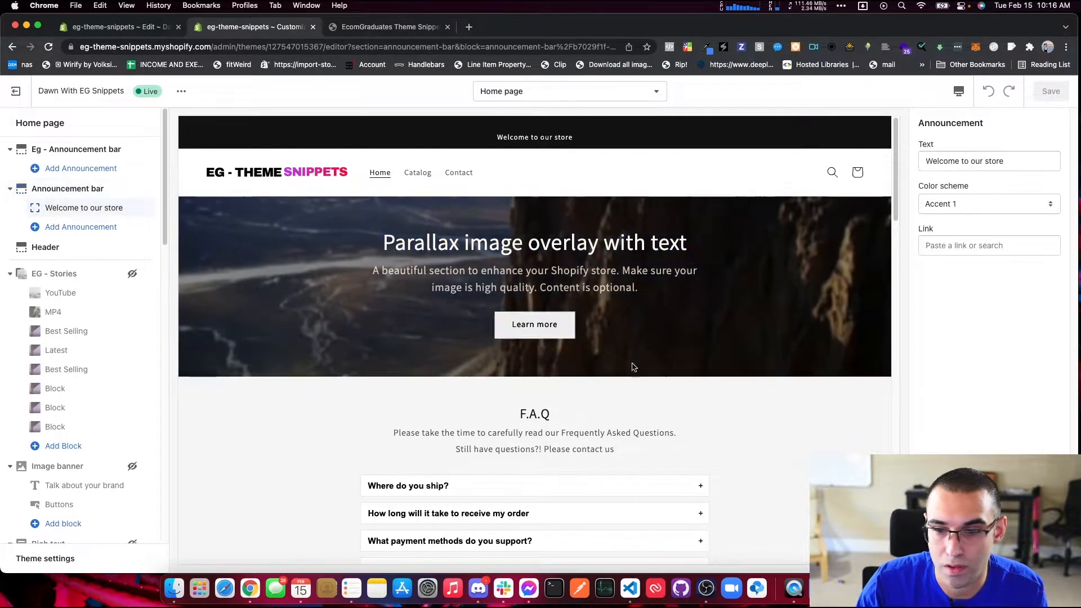
pyautogui.click(957, 558)
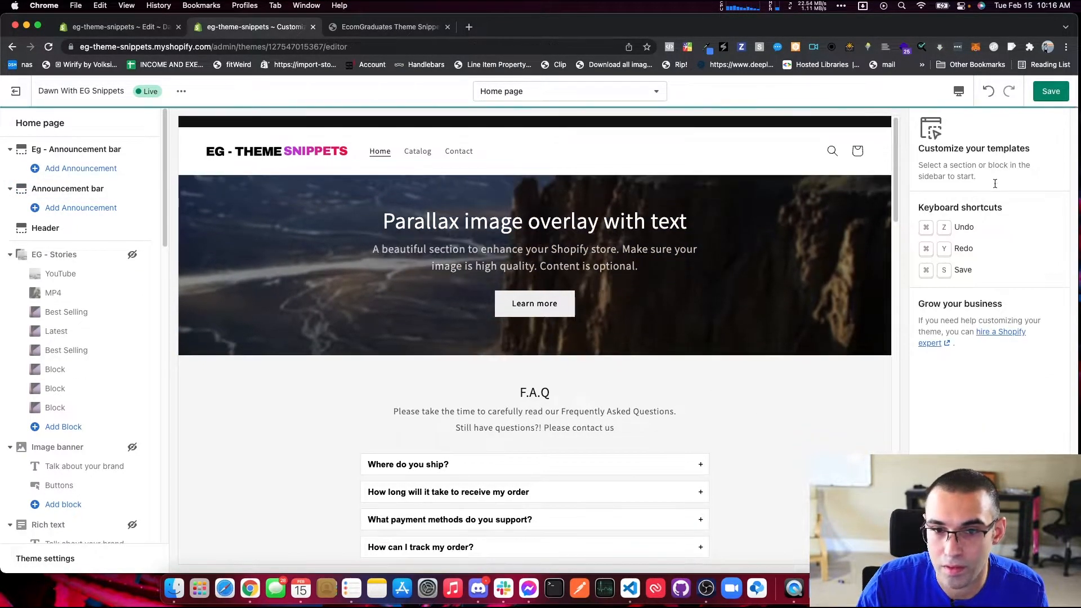
# - Add an announcement to the Eg - Announcement bar section with the description "some cool message"
pyautogui.click(79, 149)
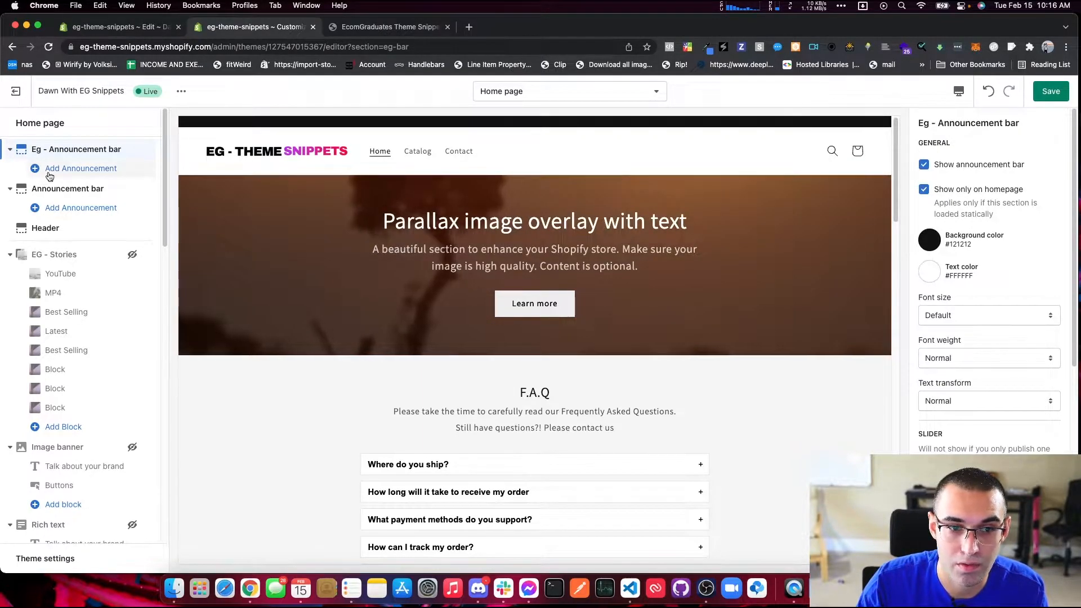
pyautogui.click(49, 174)
pyautogui.click(974, 189)
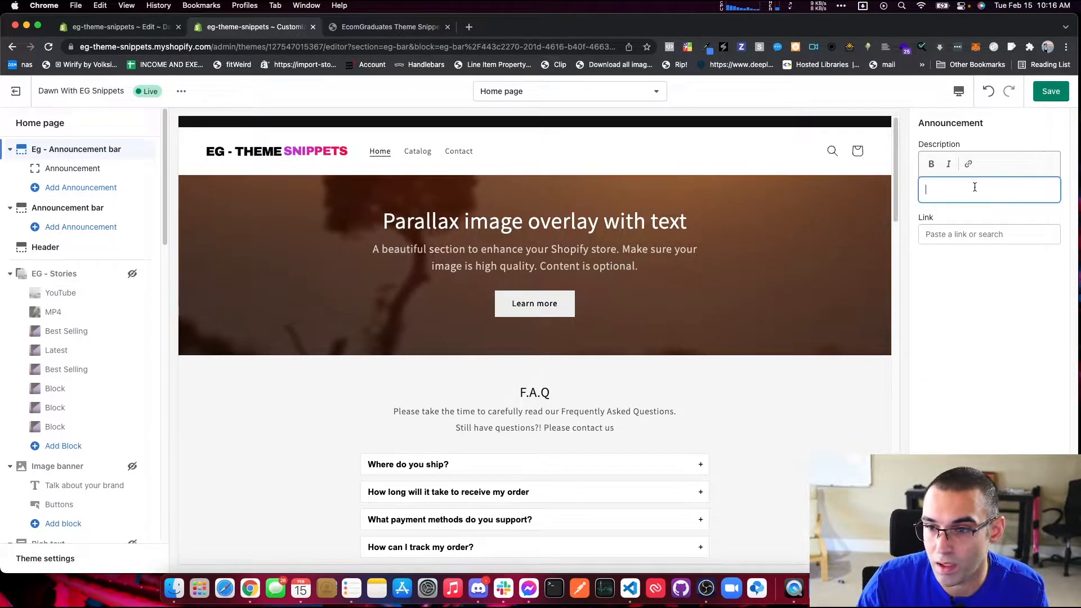
pyautogui.write('soke')
pyautogui.press('BackSpace')
pyautogui.press('BackSpace')
pyautogui.press('BackSpace')
pyautogui.write('ome cool m')
pyautogui.press('BackSpace')
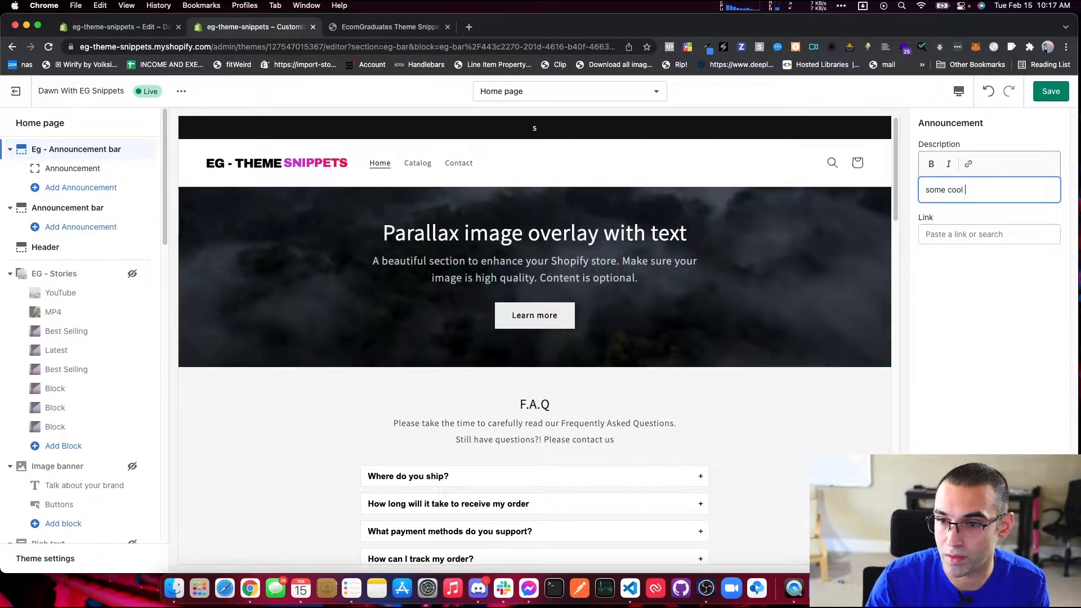
pyautogui.write('essage')
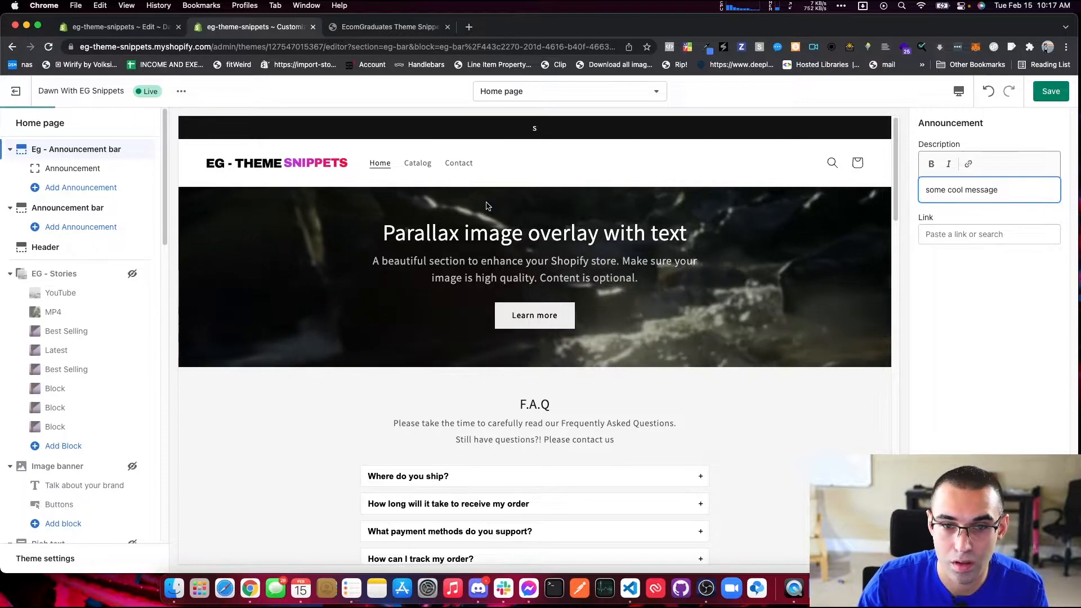
# - Add a second announcement to the Eg - Announcement bar with the description "another cool message" and link it to the Contact page
pyautogui.click(73, 187)
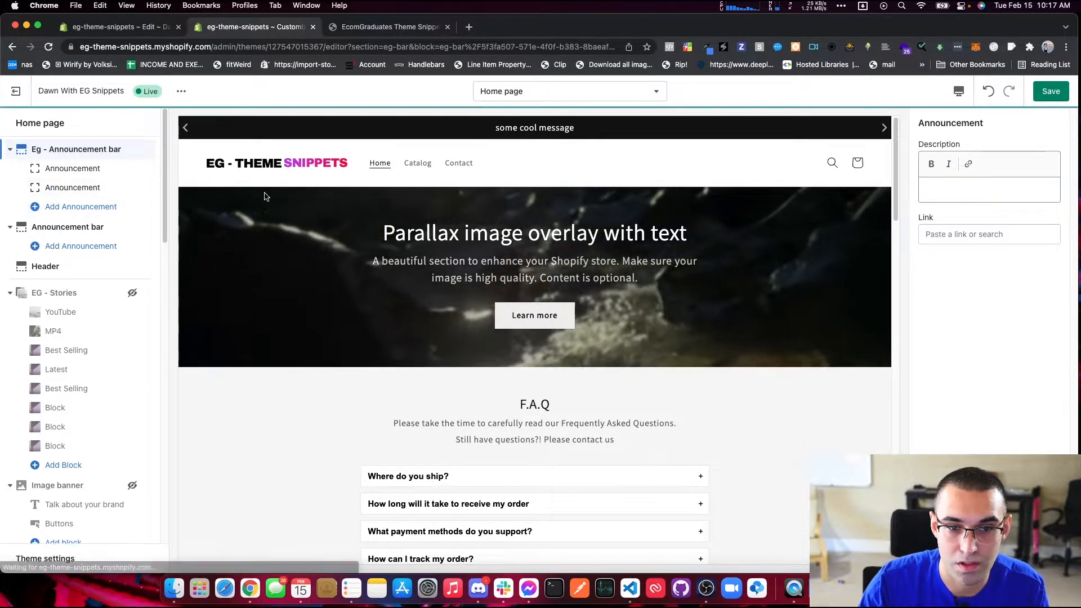
pyautogui.click(983, 181)
pyautogui.write('anoth')
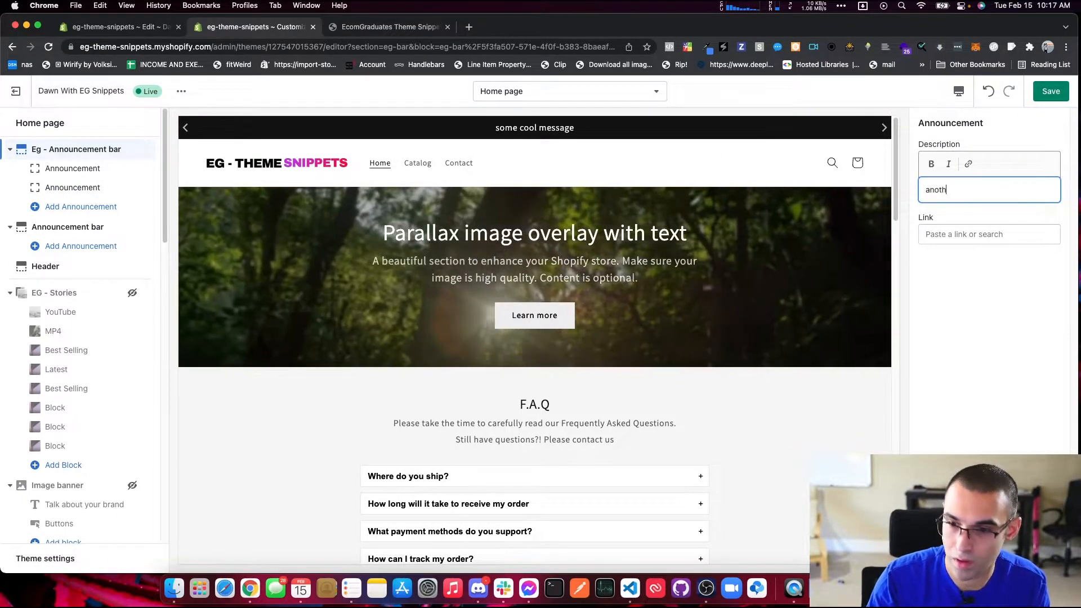
pyautogui.write('er cool message')
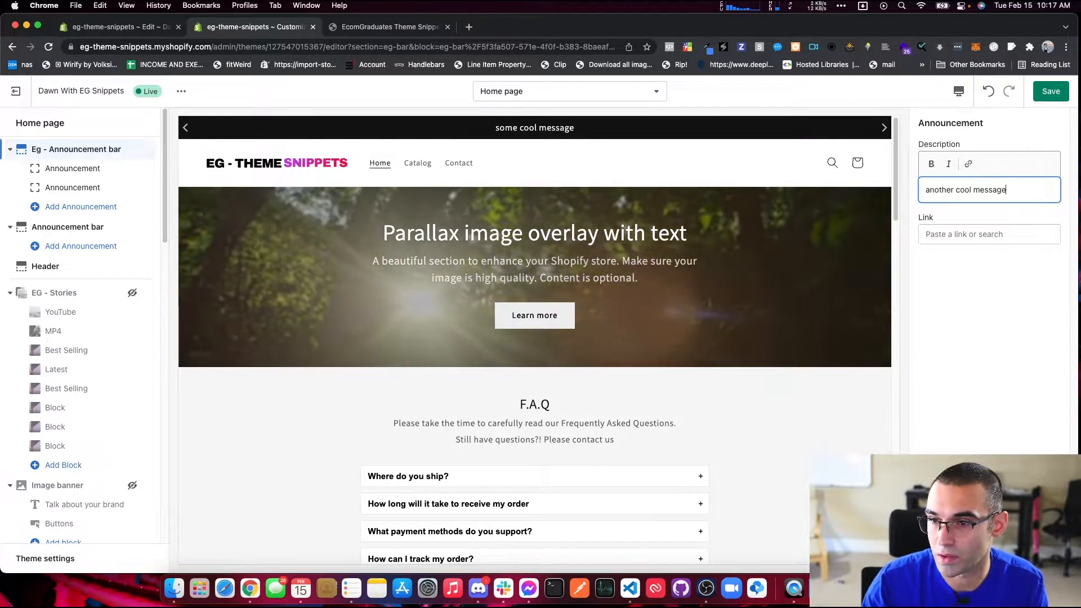
pyautogui.click(974, 234)
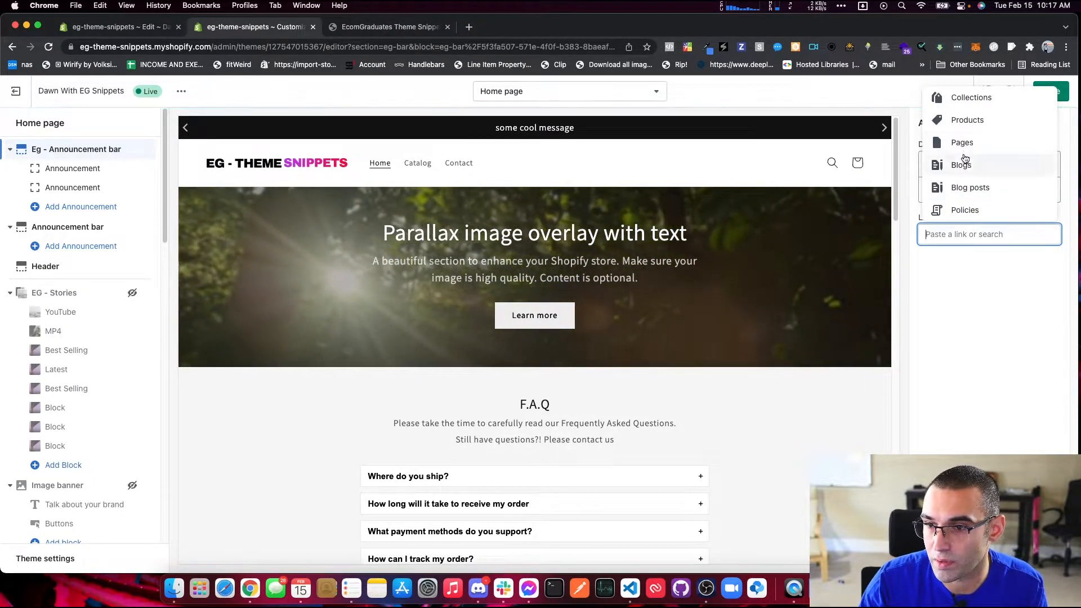
pyautogui.click(962, 143)
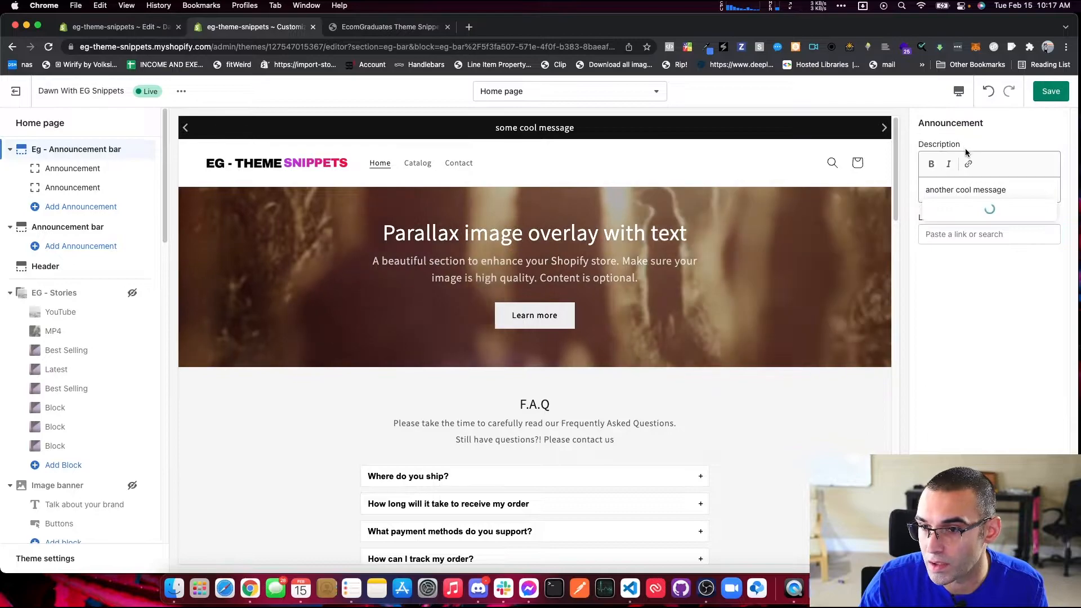
pyautogui.click(951, 210)
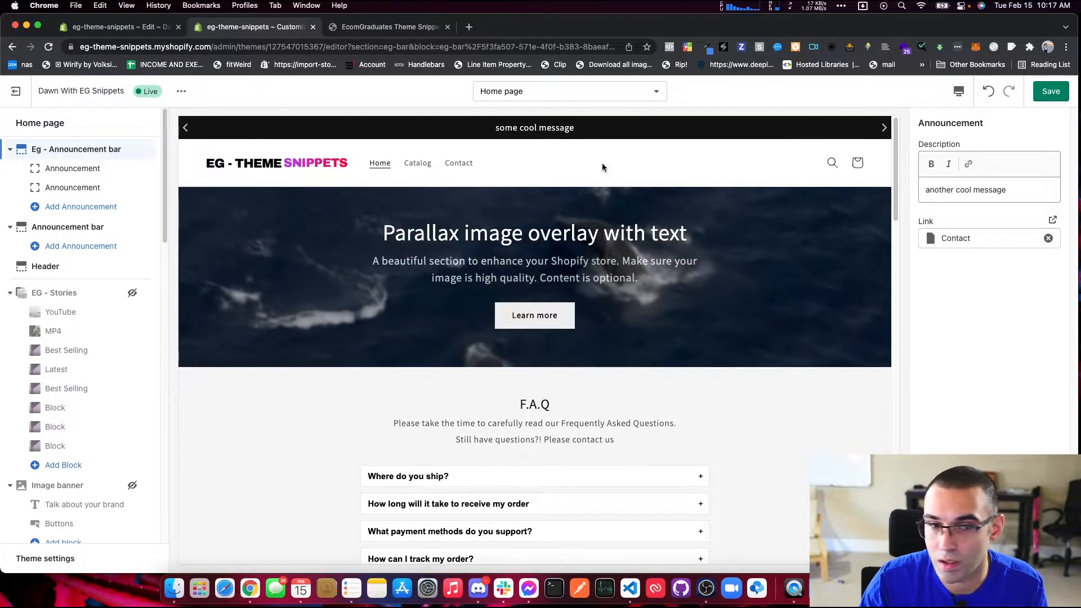
# - Open the Unix timestamp converter linked from the Eg - Announcement bar's countdown settings and set the date's day to 20
pyautogui.click(77, 149)
pyautogui.scroll(-5, 1005, 355)
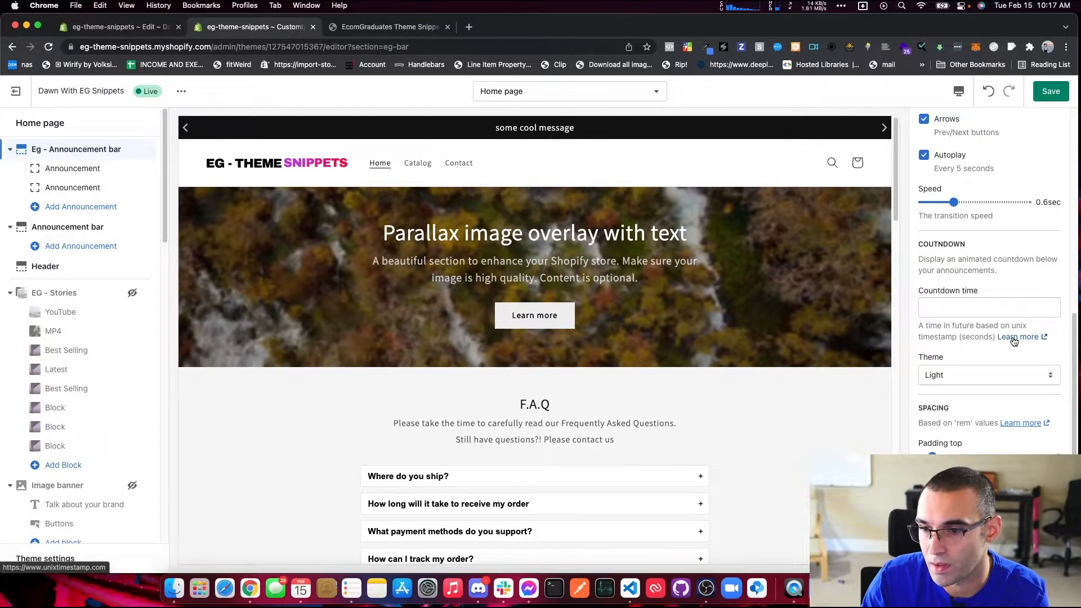
pyautogui.click(1013, 340)
pyautogui.click(390, 27)
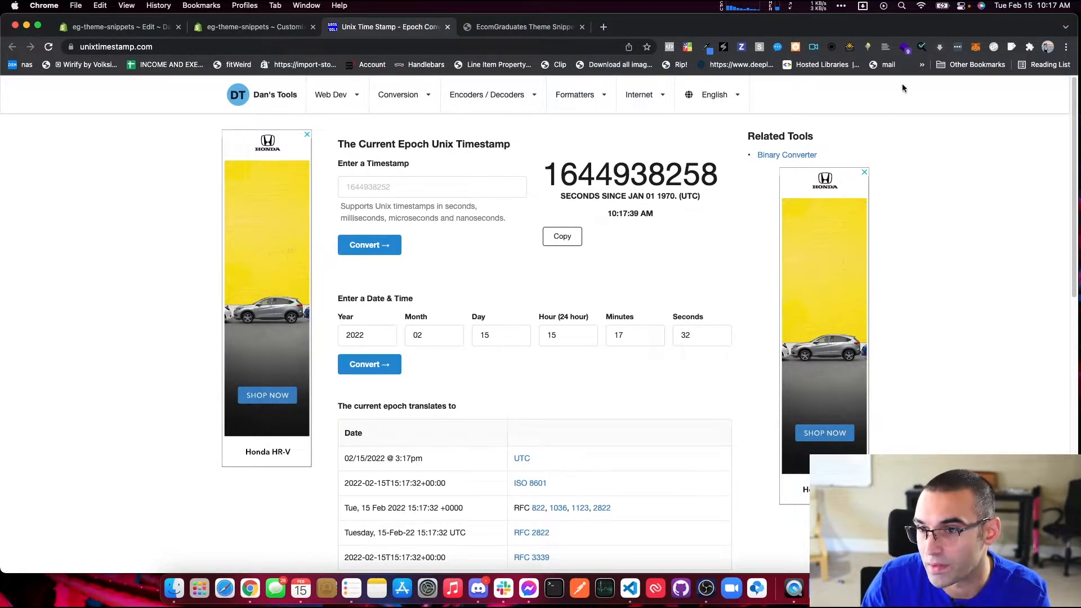
pyautogui.click(518, 334)
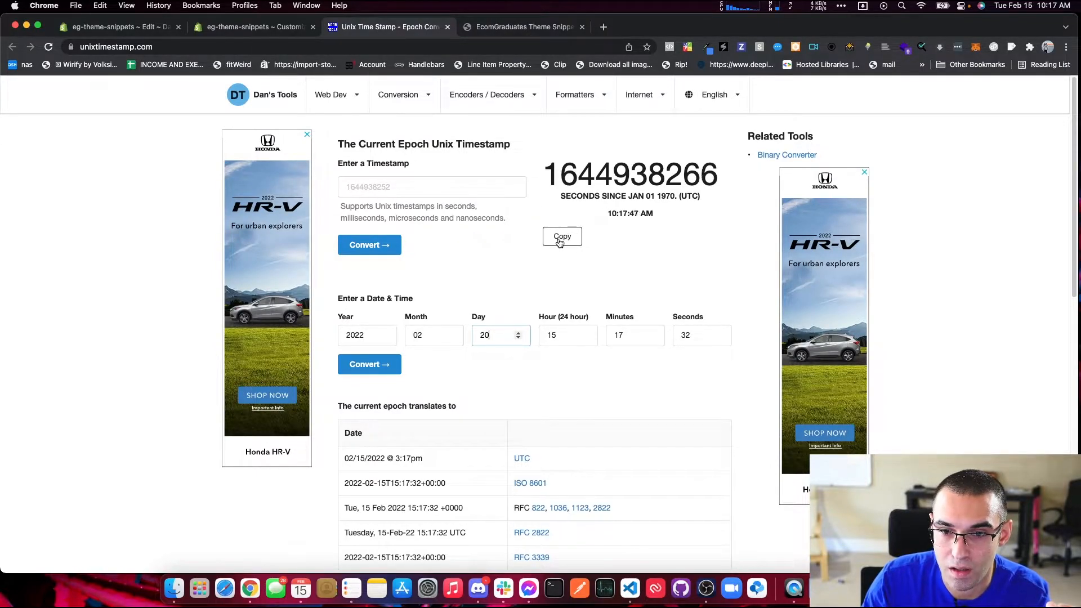
pyautogui.click(255, 27)
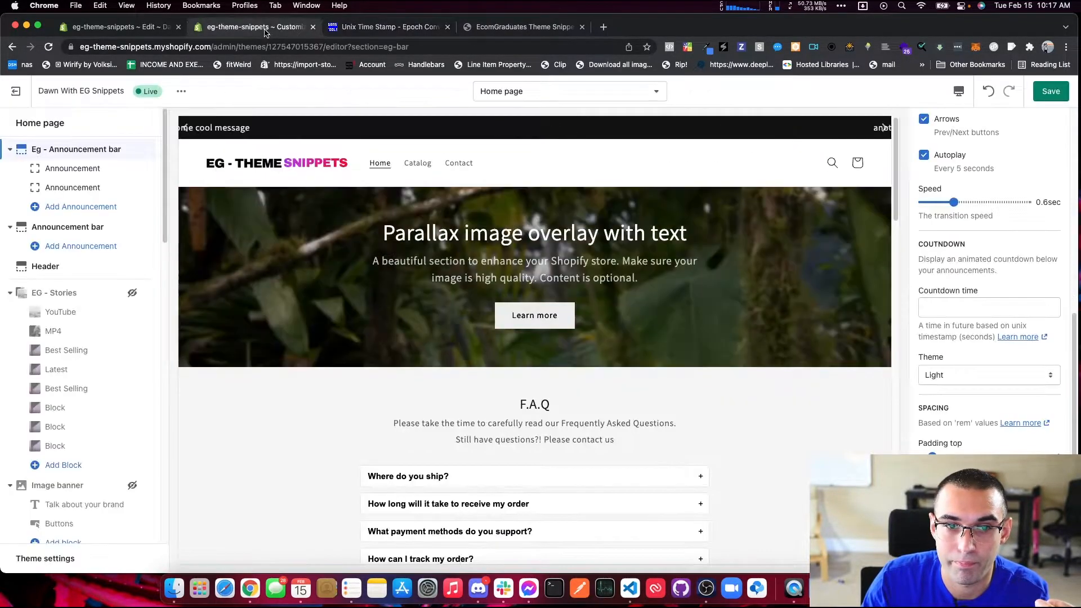
pyautogui.press('super+v')
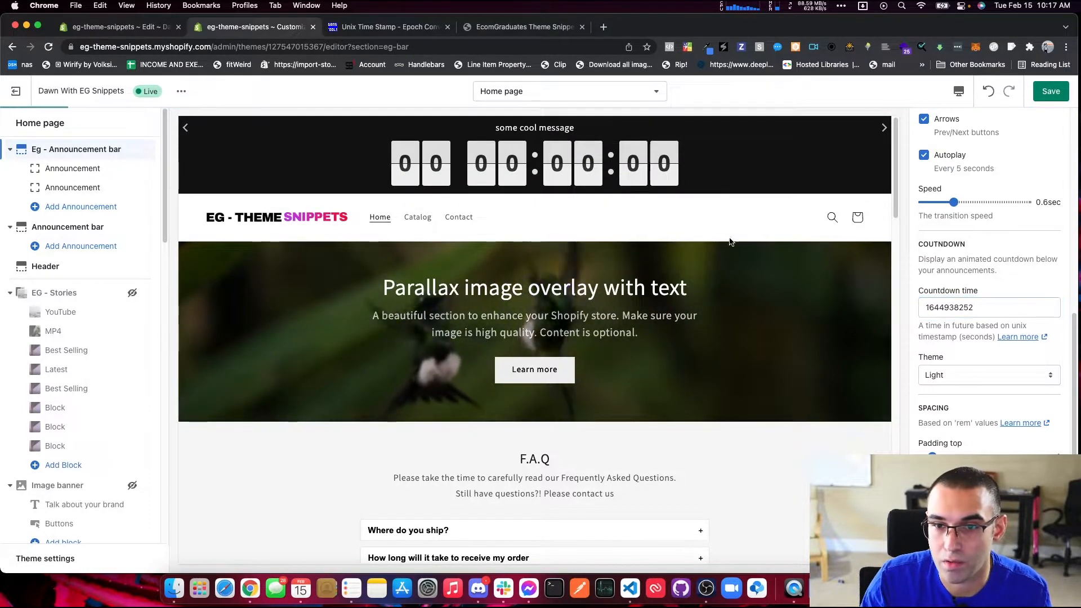
pyautogui.click(1051, 97)
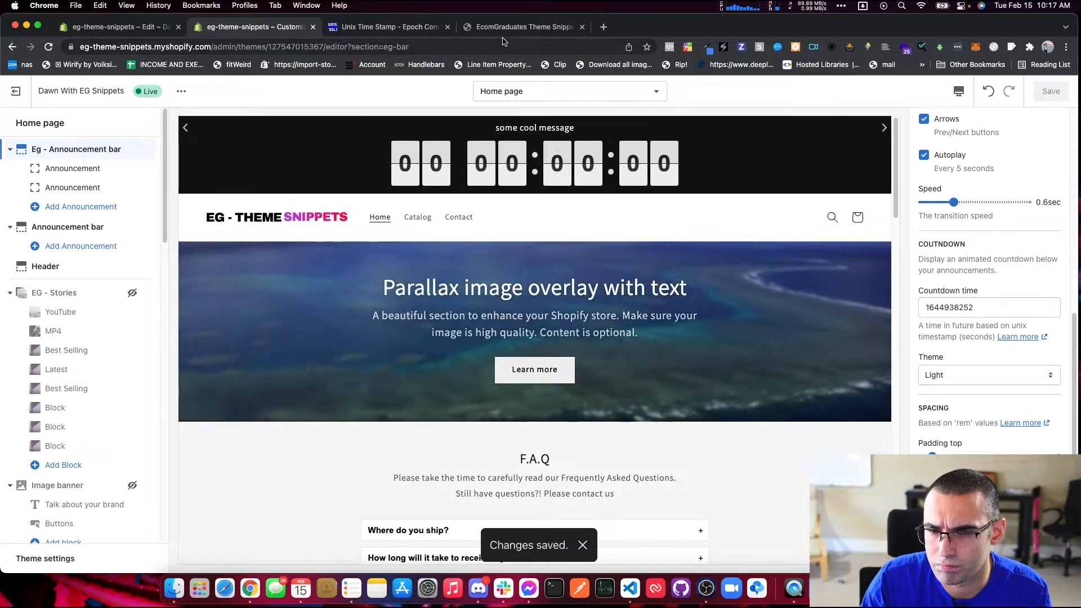
# - Return to the Unix timestamp converter, convert the February 20, 2022 date, and copy its timestamp
pyautogui.click(538, 28)
pyautogui.click(373, 28)
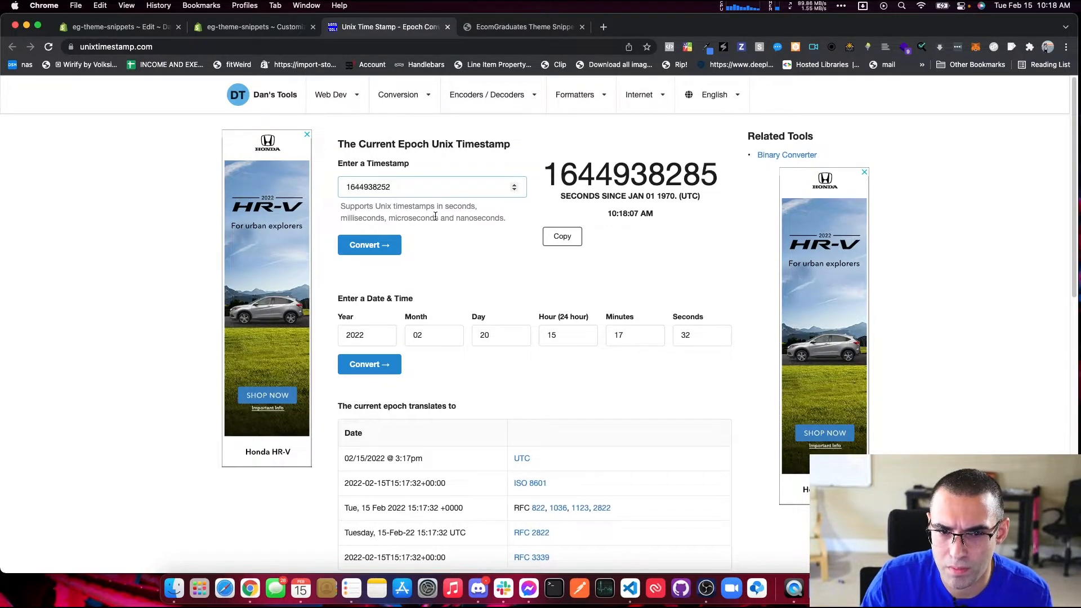
pyautogui.click(372, 246)
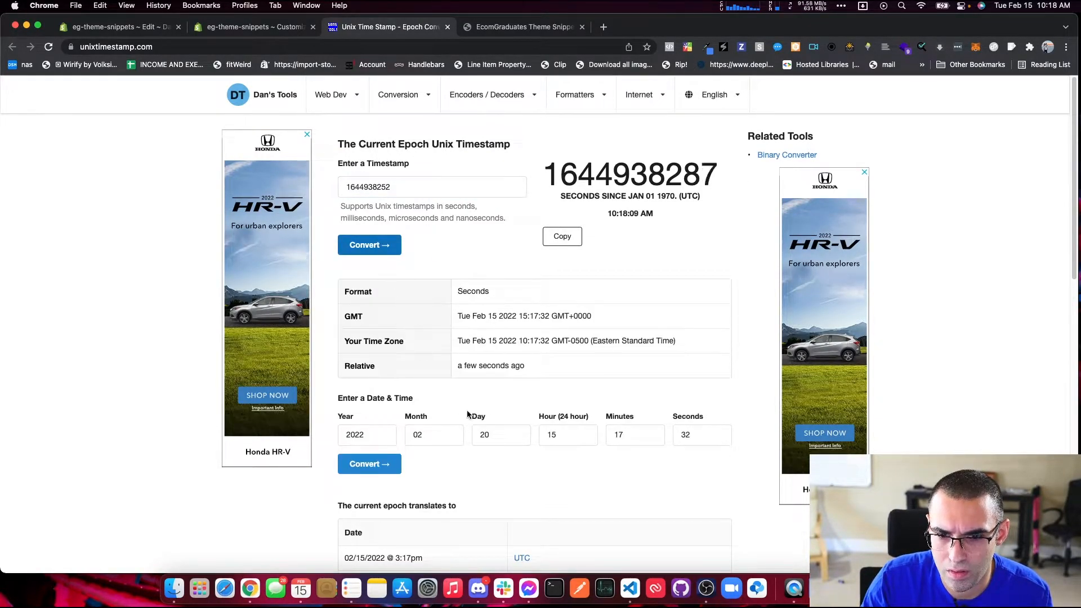
pyautogui.click(380, 465)
pyautogui.scroll(-4, 506, 453)
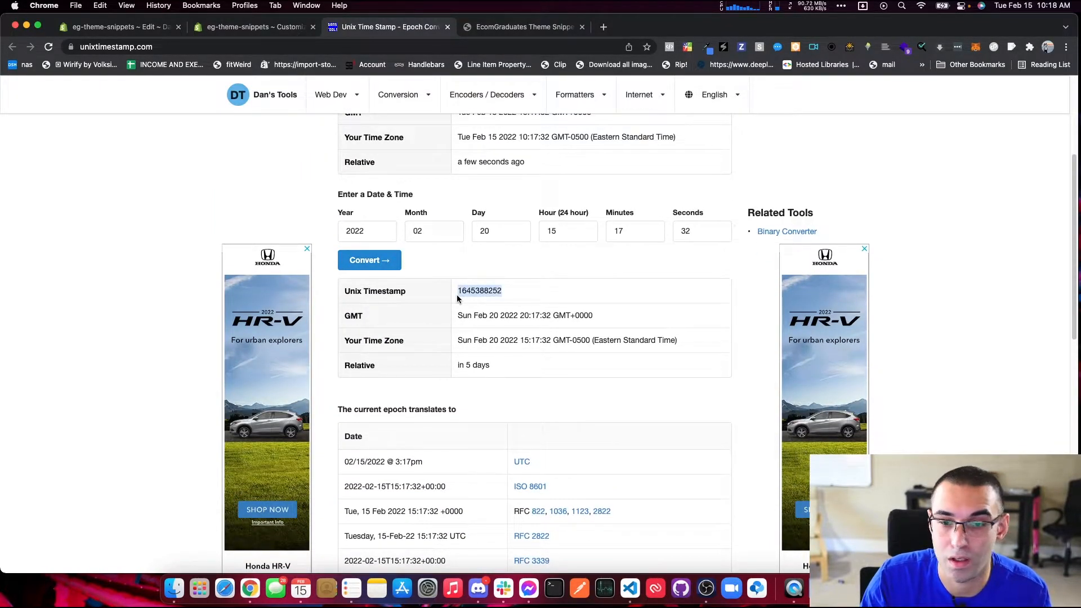
pyautogui.click(252, 27)
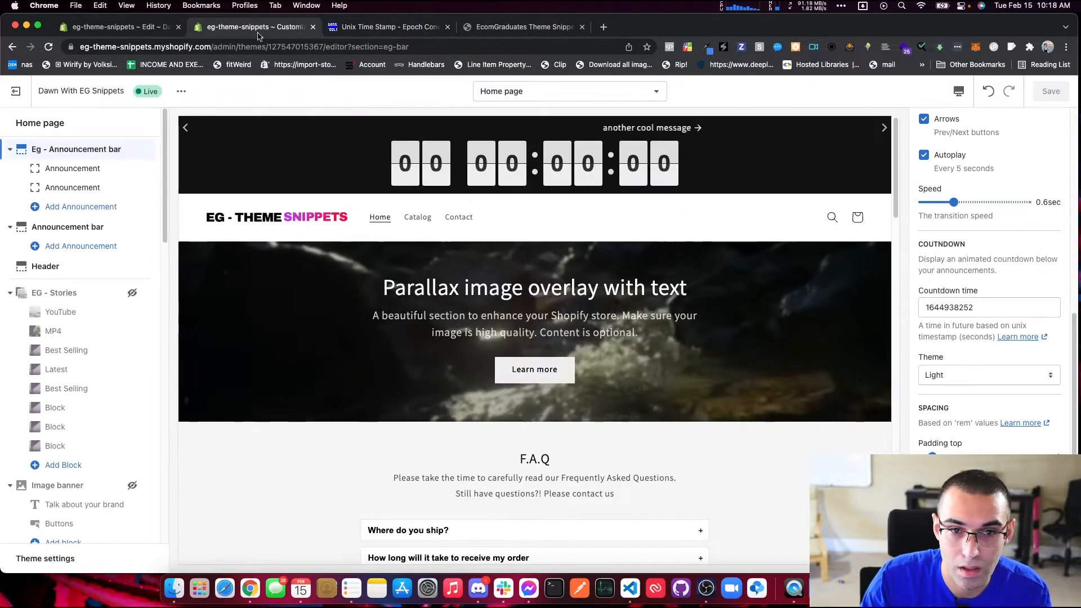
pyautogui.doubleClick(988, 304)
pyautogui.press('super+v')
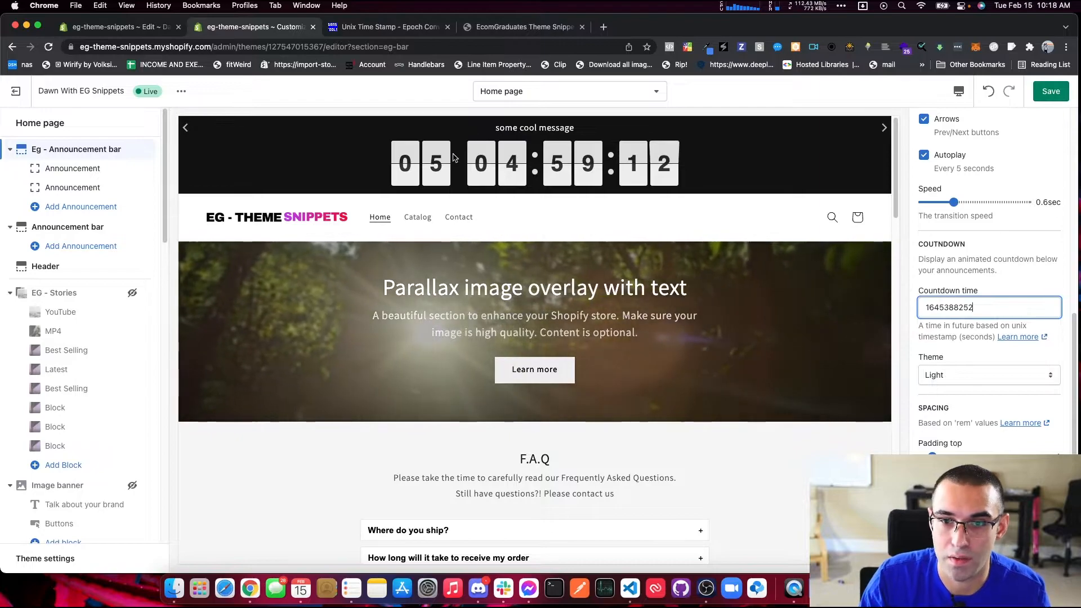
pyautogui.click(1045, 100)
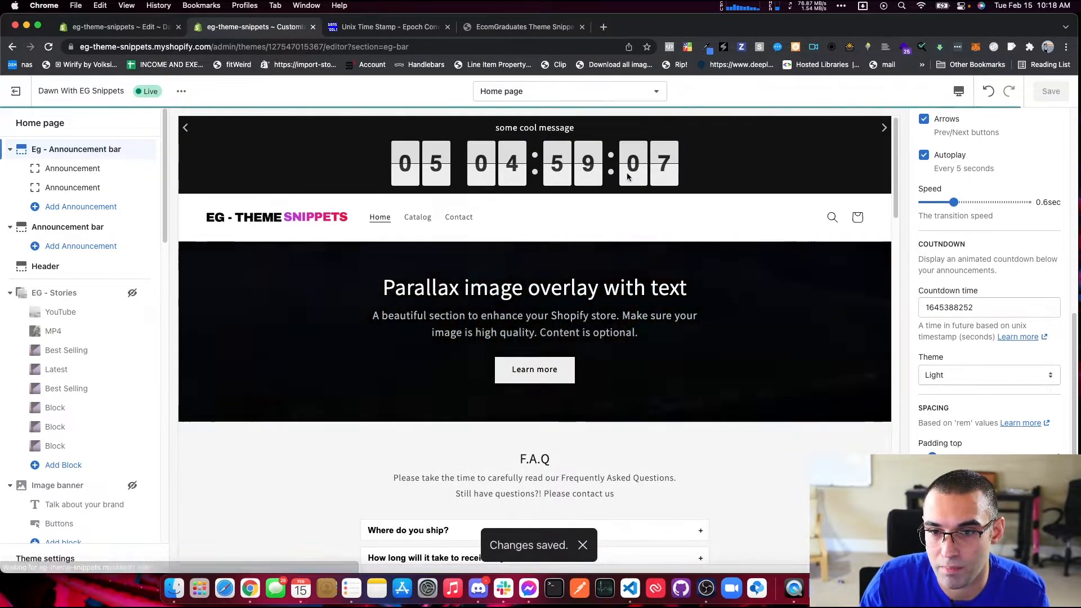
pyautogui.click(951, 376)
pyautogui.click(952, 388)
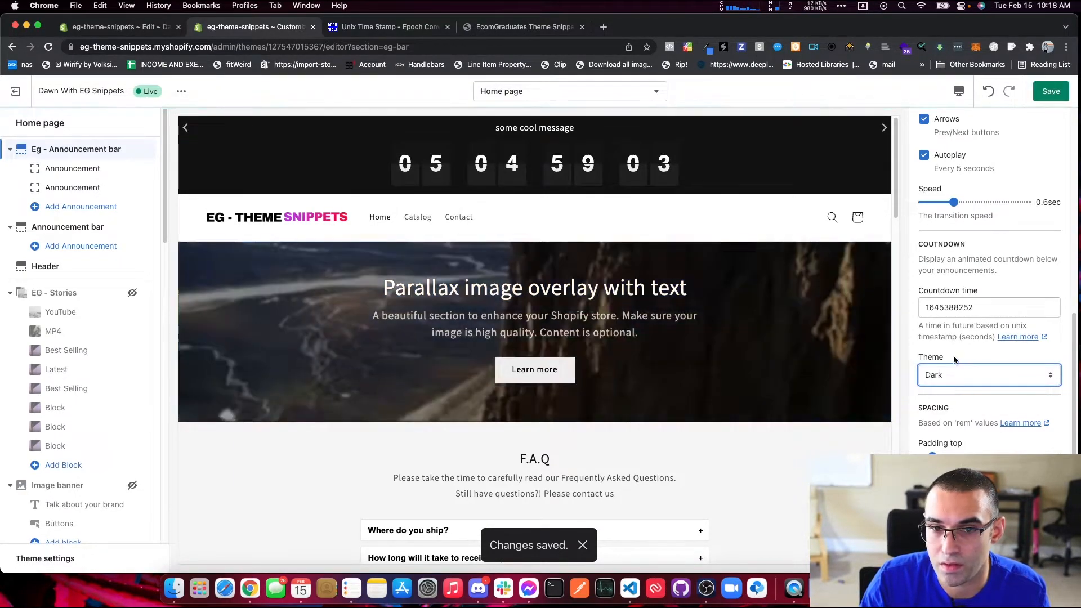
# - Set the Eg - Announcement bar's background color to #FFFFFF and its text color to #000000
pyautogui.scroll(10, 963, 252)
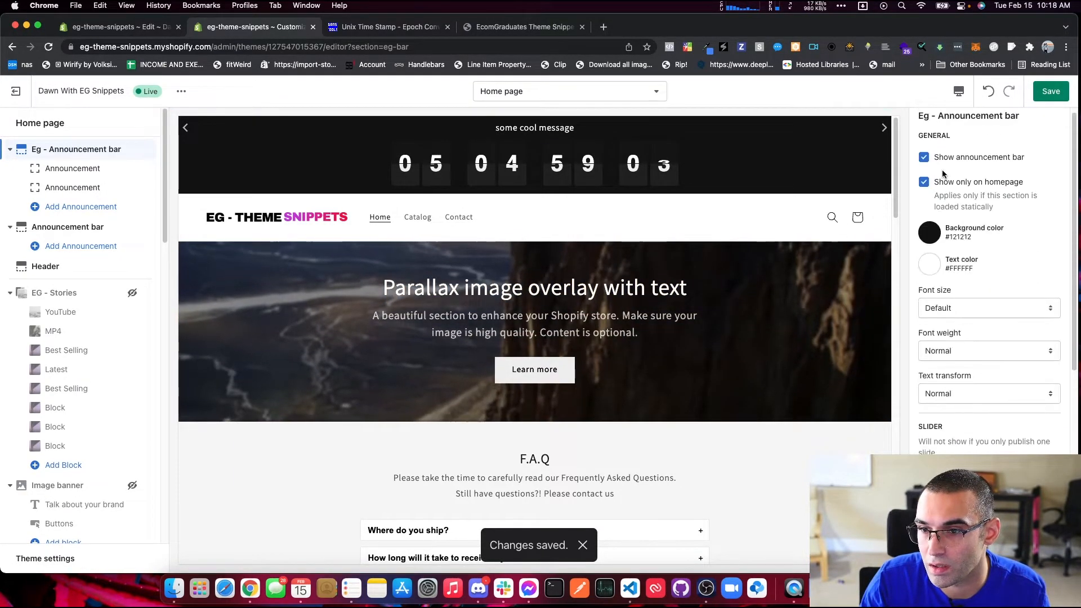
pyautogui.click(931, 245)
pyautogui.moveTo(868, 249); pyautogui.dragTo(911, 238)
pyautogui.click(909, 231)
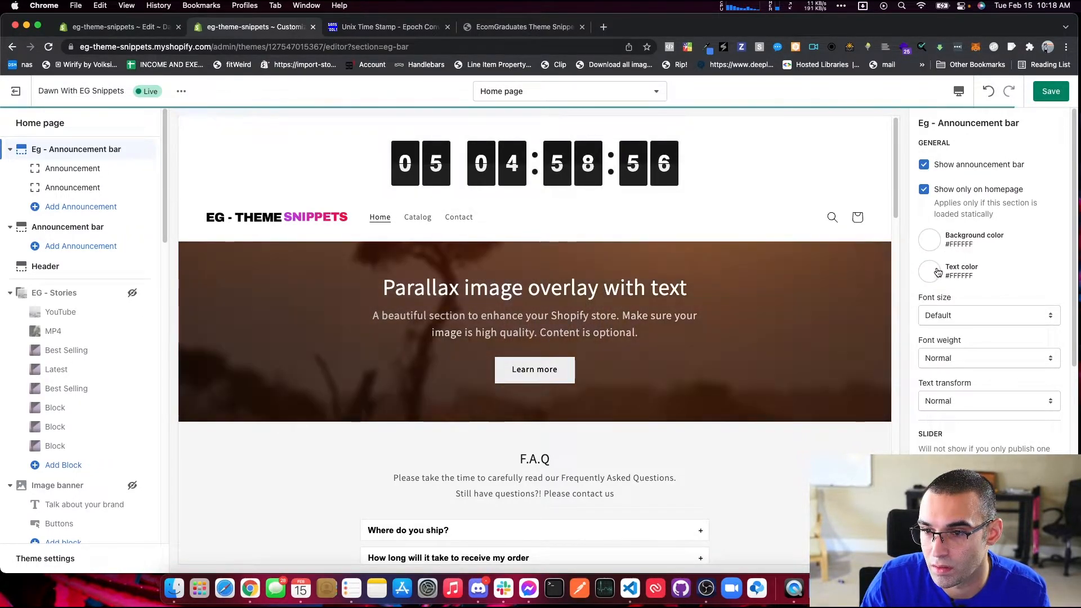
pyautogui.click(938, 280)
pyautogui.moveTo(960, 316); pyautogui.dragTo(933, 396)
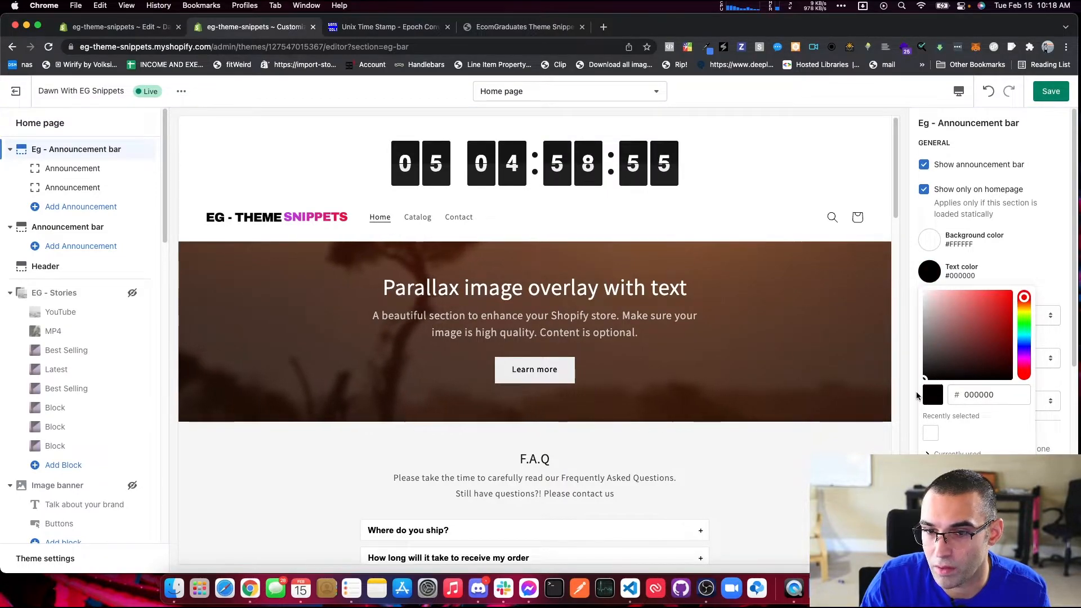
pyautogui.click(917, 396)
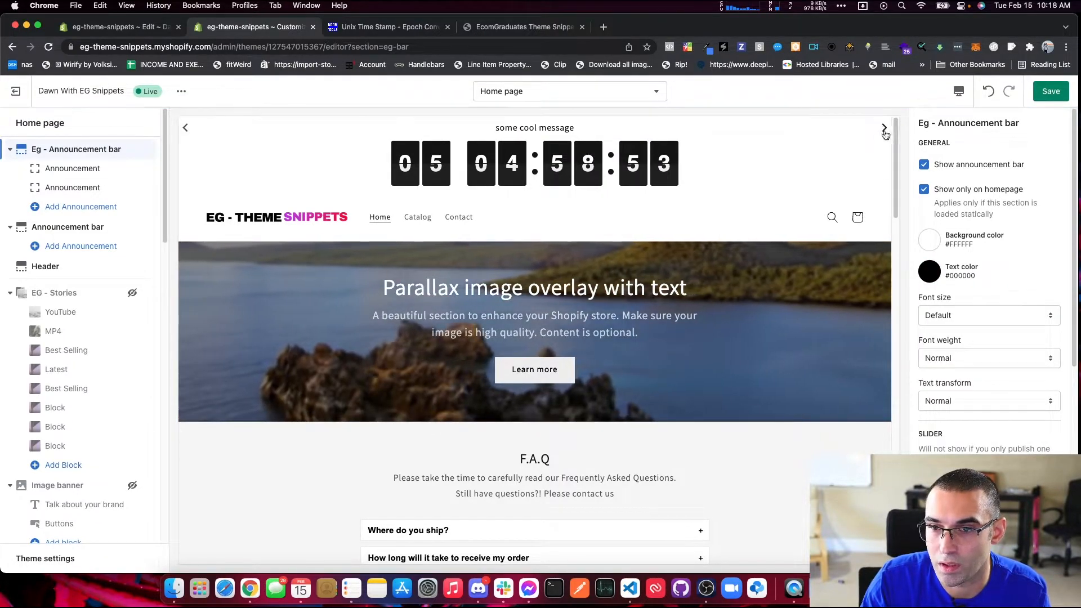
# - Page through the announcements in the preview and review the section's slider, countdown and general settings
pyautogui.click(884, 131)
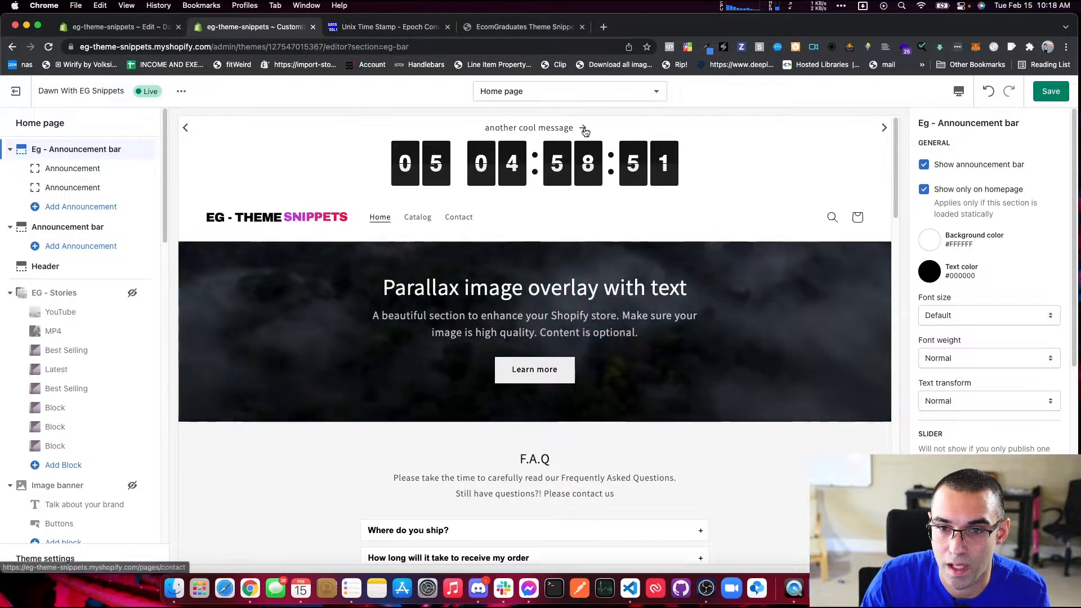
pyautogui.click(185, 128)
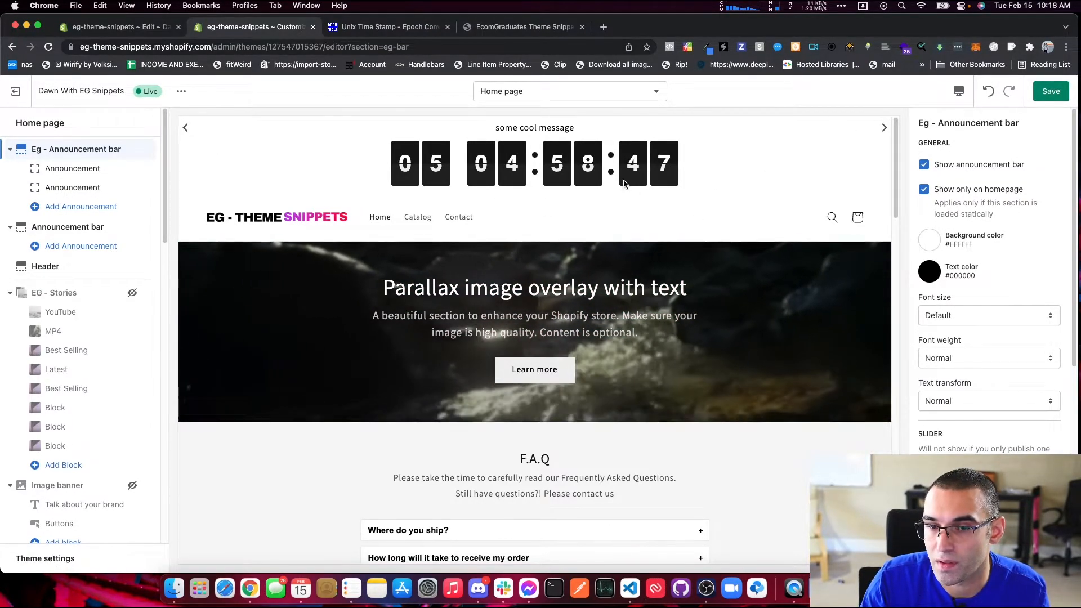
pyautogui.click(960, 92)
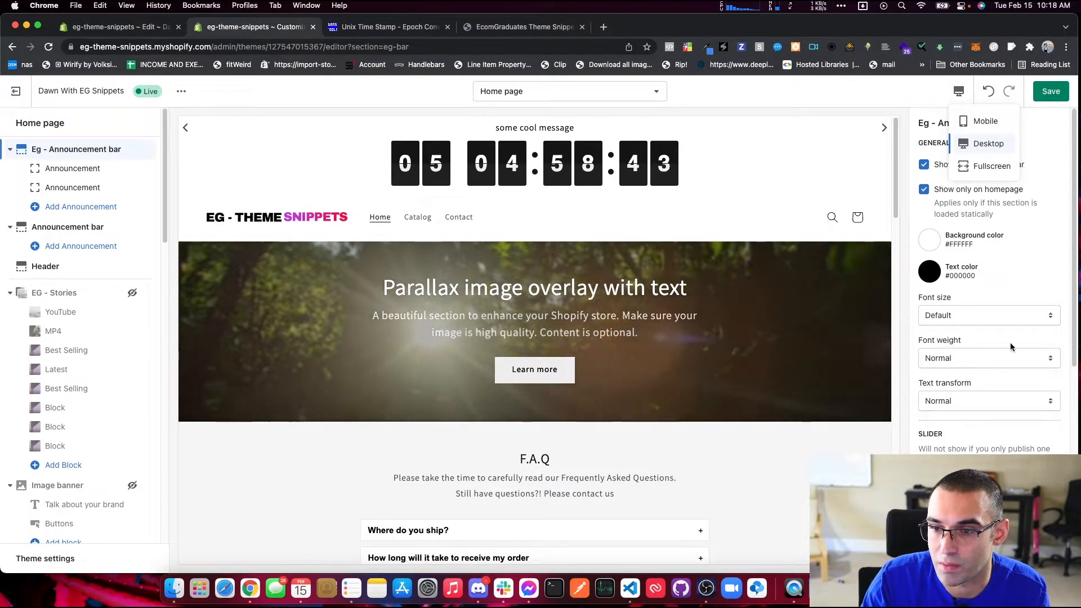
pyautogui.scroll(-5, 1002, 360)
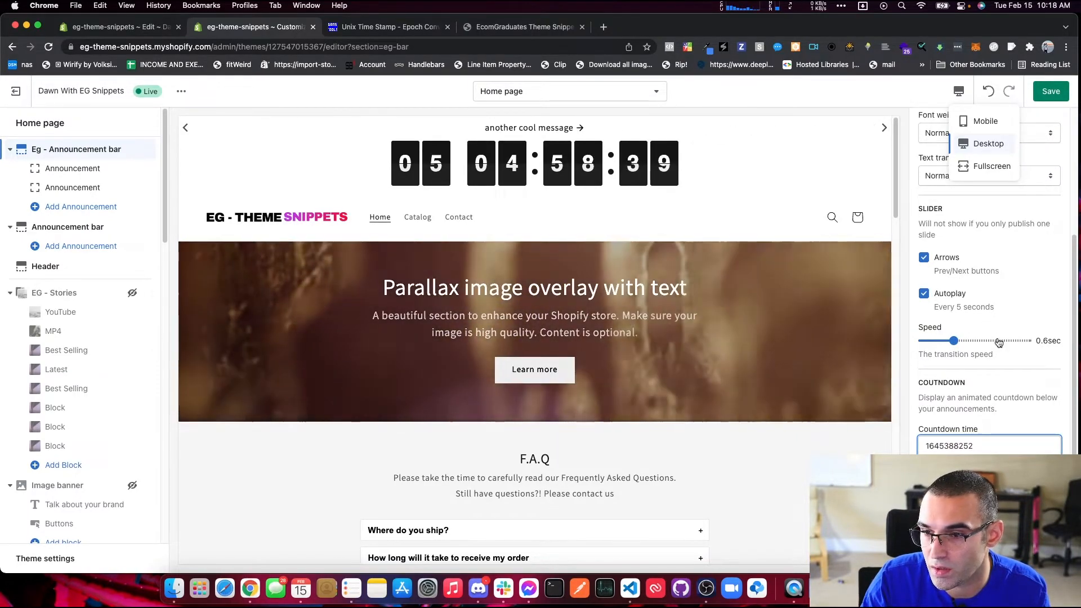
pyautogui.click(885, 128)
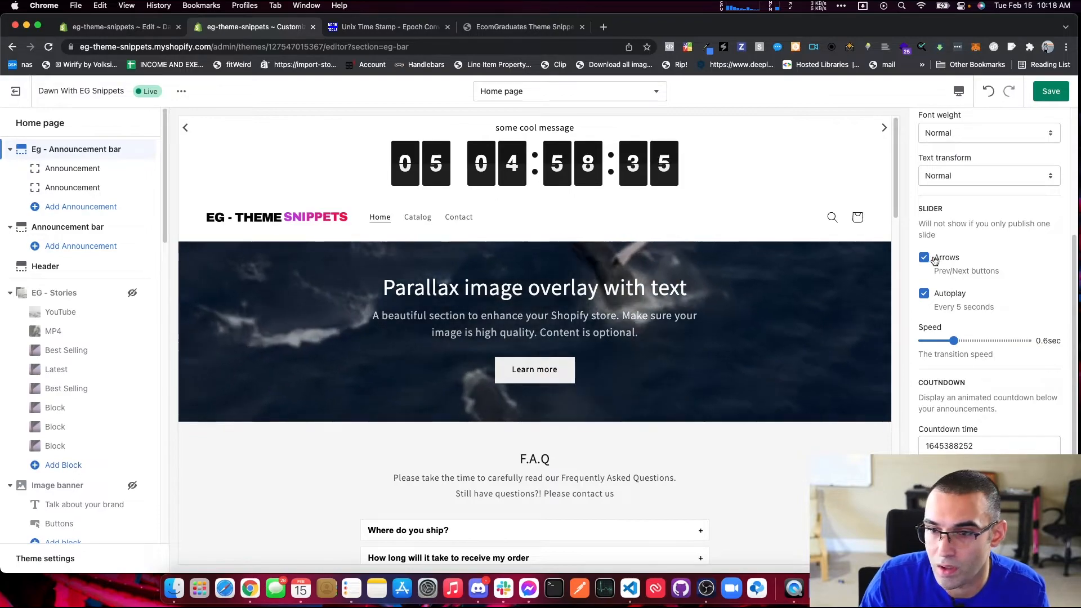
pyautogui.scroll(-3, 957, 270)
pyautogui.scroll(-2, 966, 393)
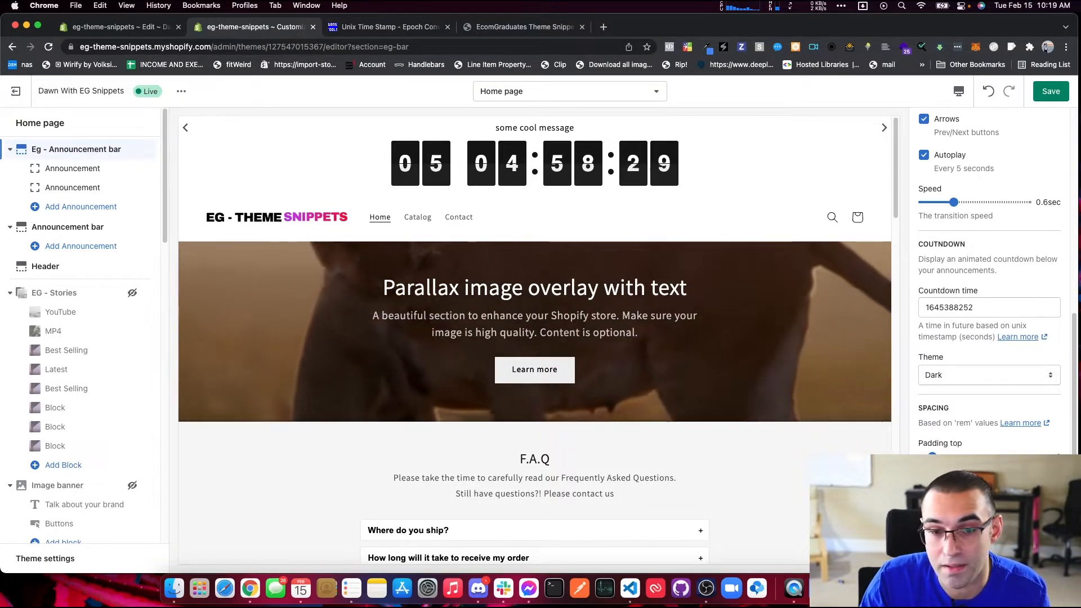
pyautogui.scroll(5, 982, 338)
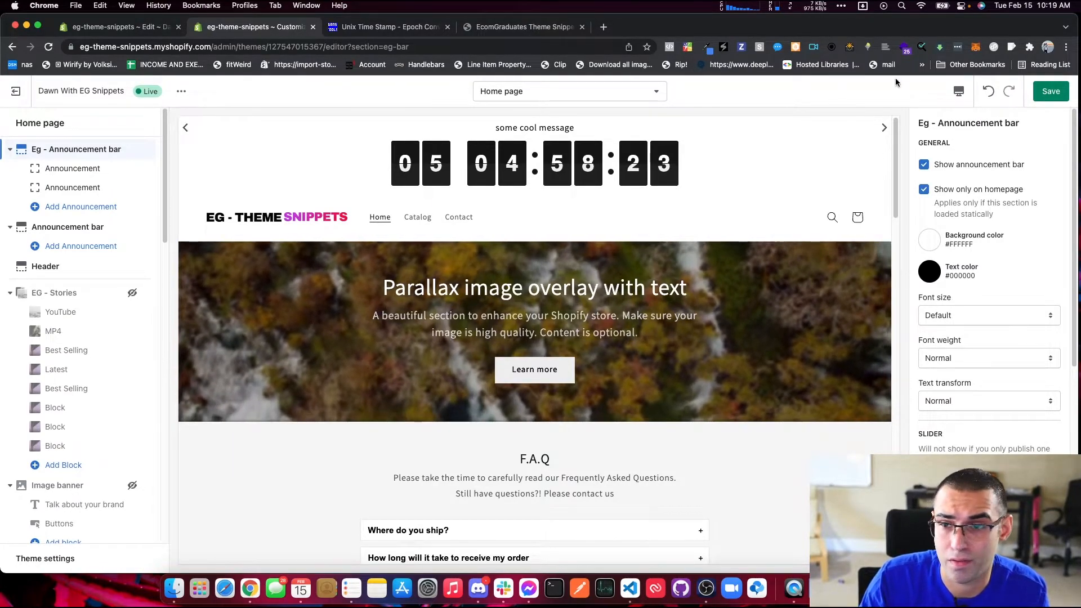
# - Switch the store preview to the mobile view to check the announcement bar and countdown
pyautogui.click(956, 92)
pyautogui.click(982, 121)
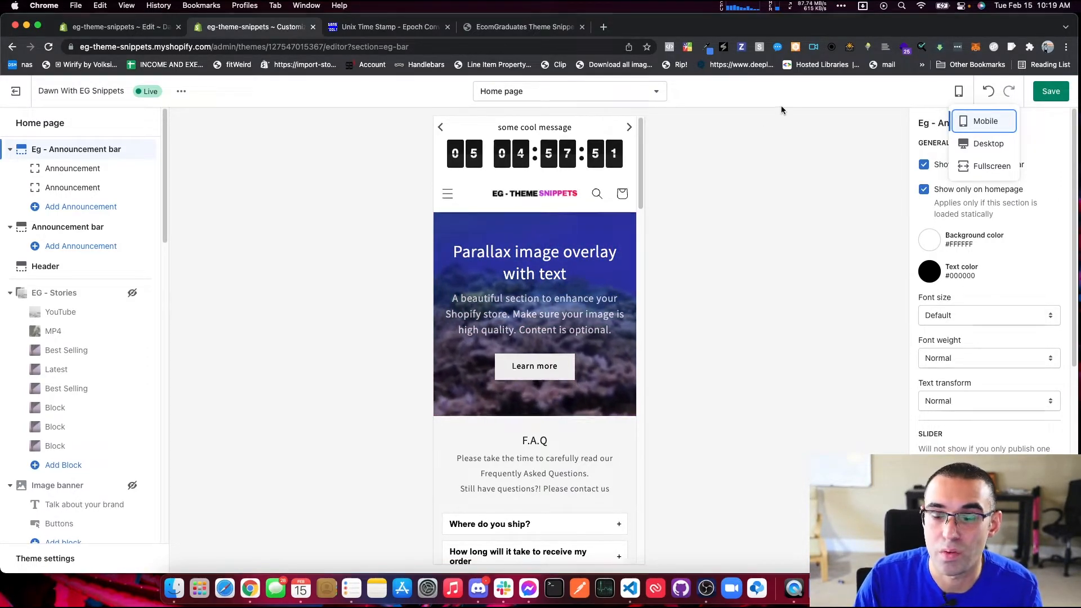
pyautogui.click(820, 110)
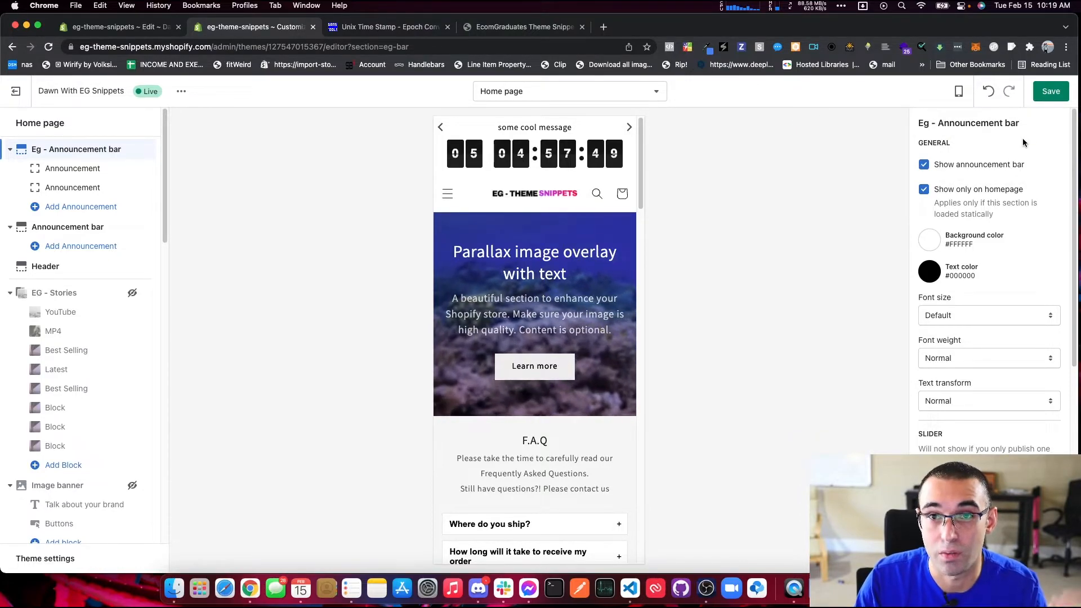